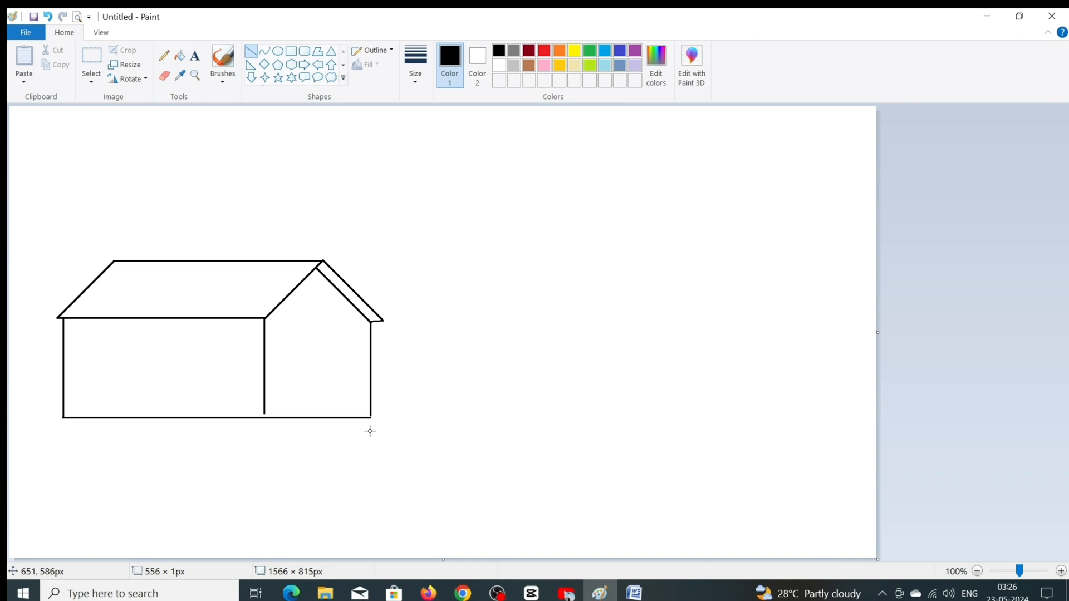
Step: Draw a rounded foundation outline around the base of the house with the Curve tool
click(264, 51)
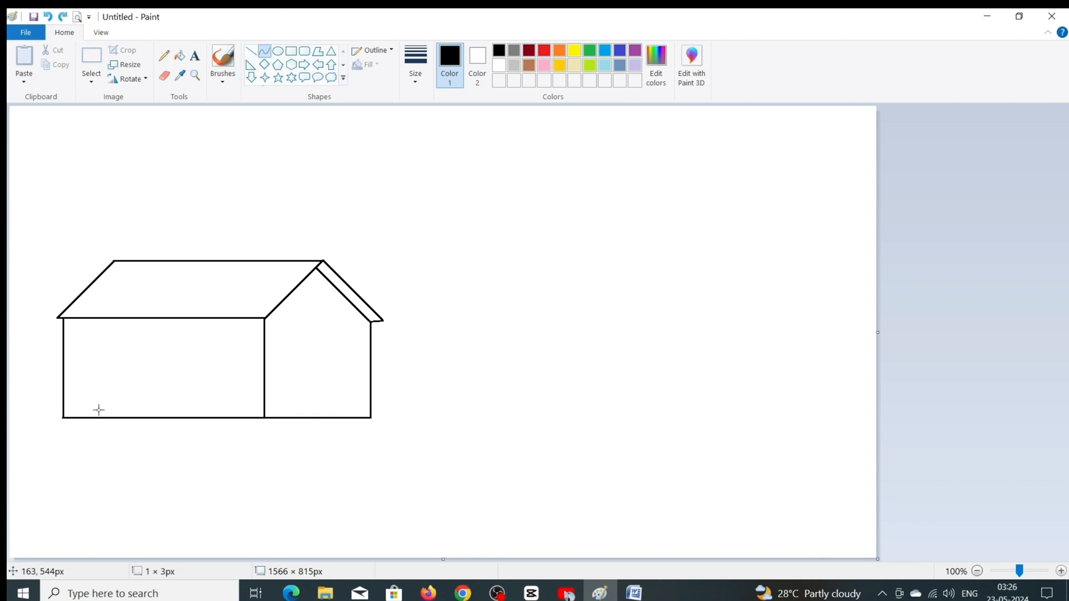
mouse_move(62, 410)
mouse_down()
mouse_move(61, 429)
mouse_move(49, 408)
mouse_move(362, 431)
mouse_move(307, 432)
mouse_move(384, 415)
mouse_up()
click(49, 427)
click(415, 427)
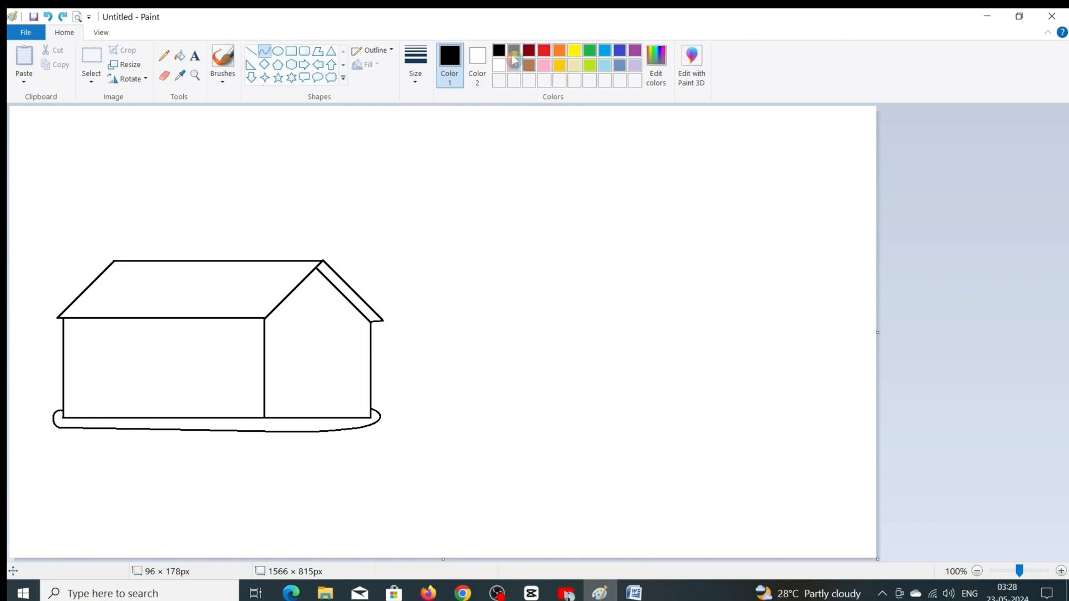
Step: Draw a rectangular door about 75 × 119 px on the gable wall, standing on its base line
click(290, 51)
drag(301, 353, 343, 417)
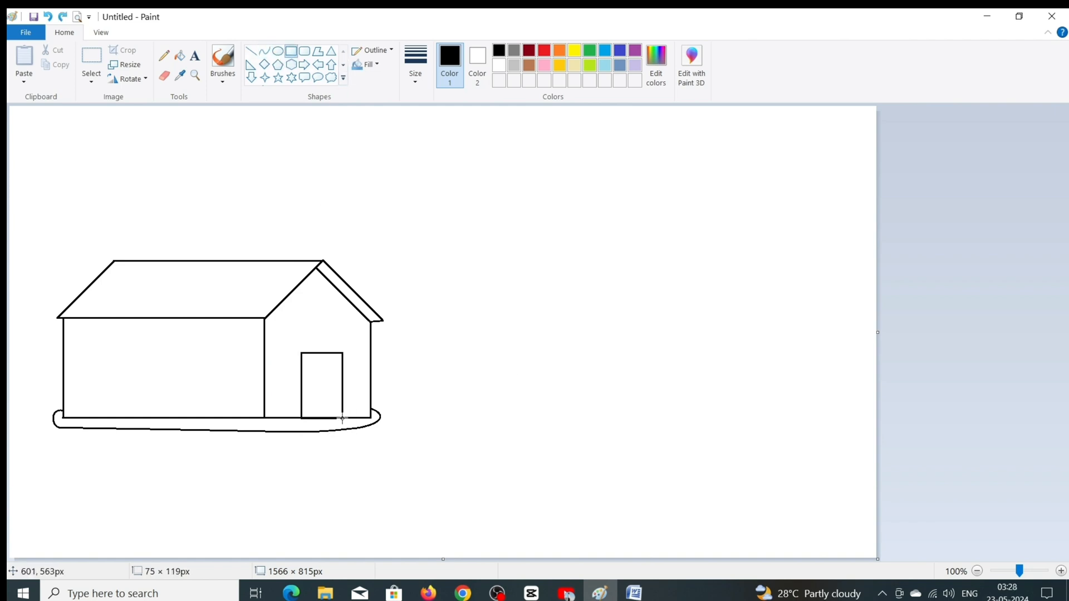
click(463, 367)
Step: Delete the top edge of the door and redraw it as a rounded arch with the Curve tool
click(92, 59)
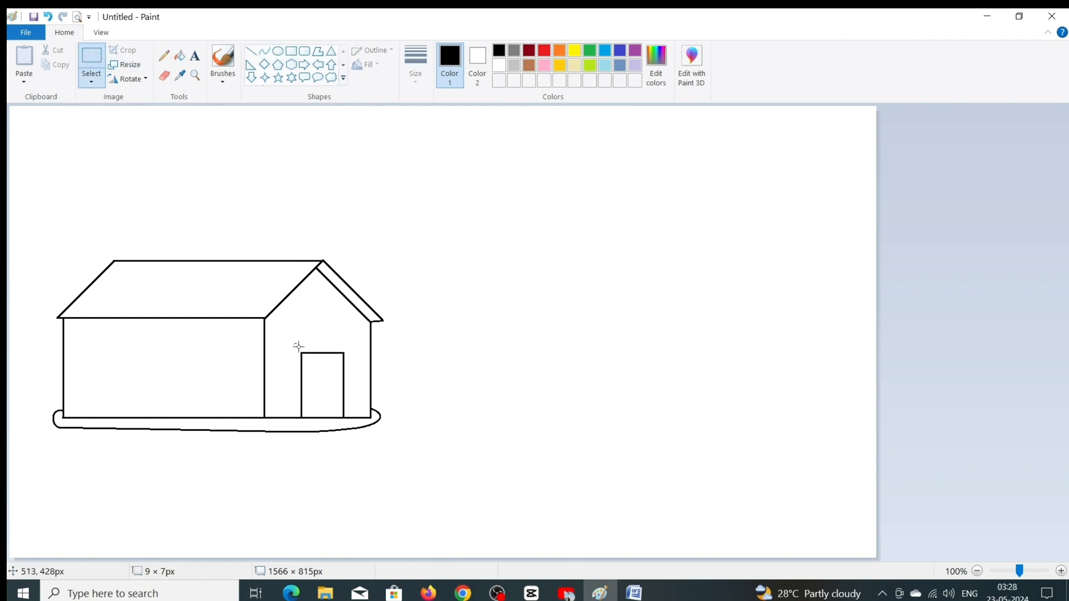
mouse_move(298, 343)
mouse_down()
mouse_move(357, 367)
mouse_move(305, 341)
mouse_move(341, 346)
mouse_up()
key(Delete)
click(265, 51)
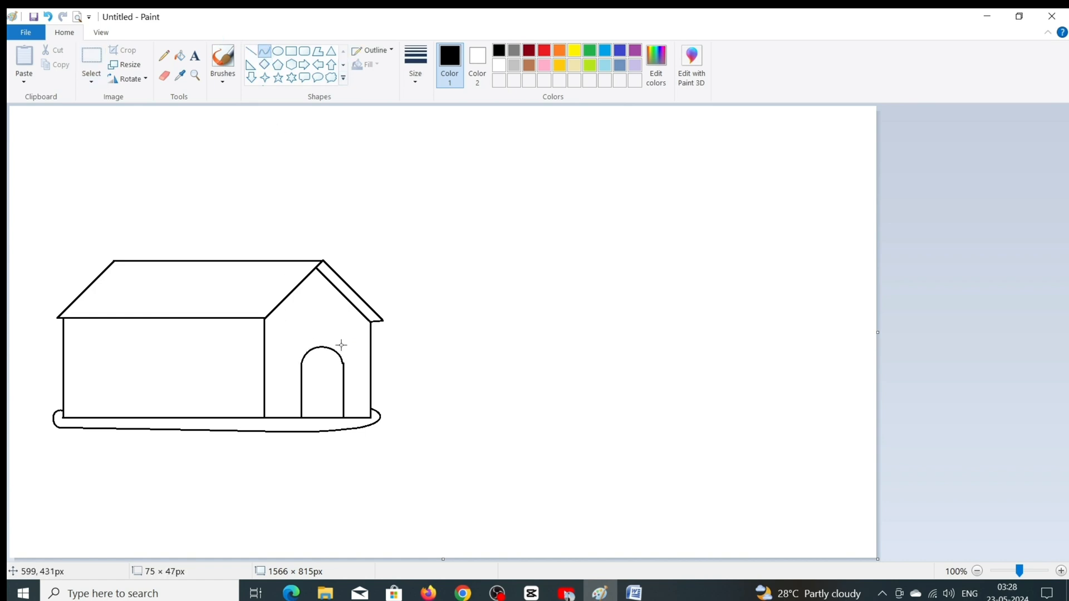
click(483, 357)
Step: Draw two thin stacked rectangles, about 77 × 8 px and 76 × 11 px, as doorsteps beneath the arched door
click(290, 50)
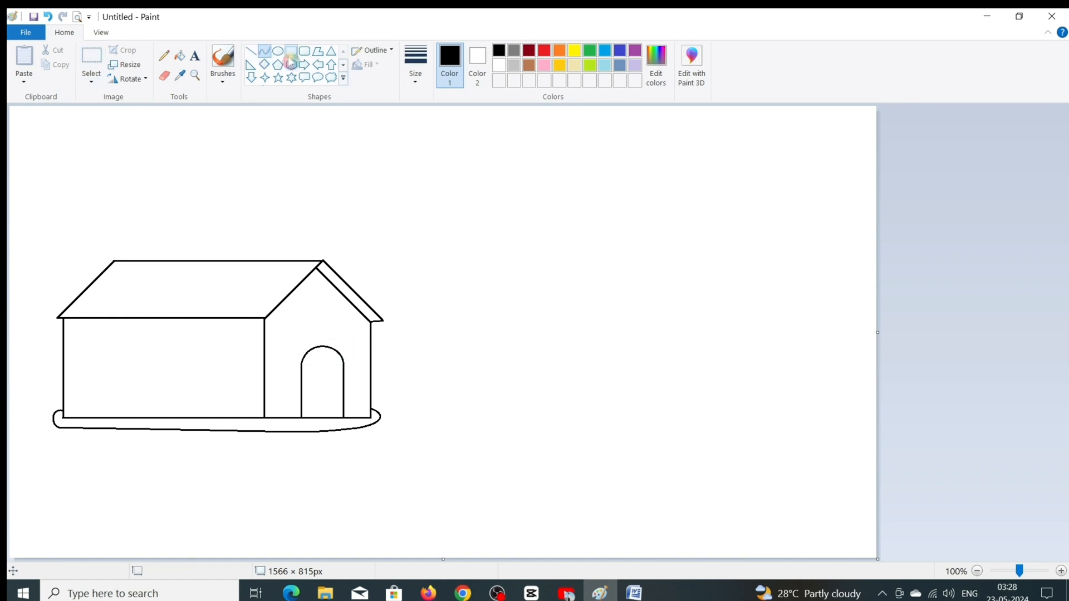
click(195, 75)
click(336, 439)
drag(471, 284, 557, 293)
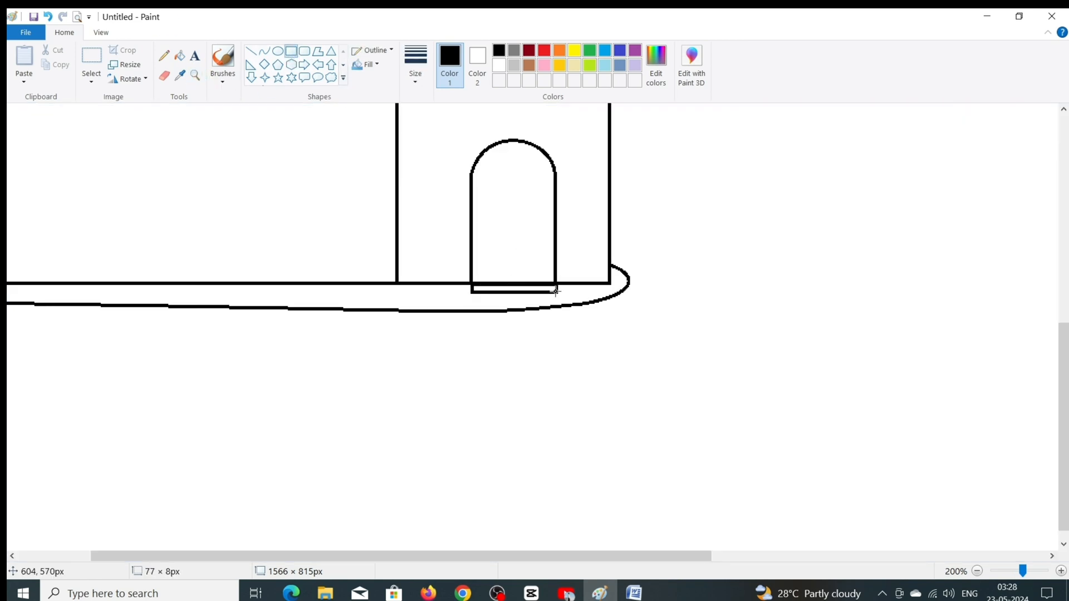
key(Up)
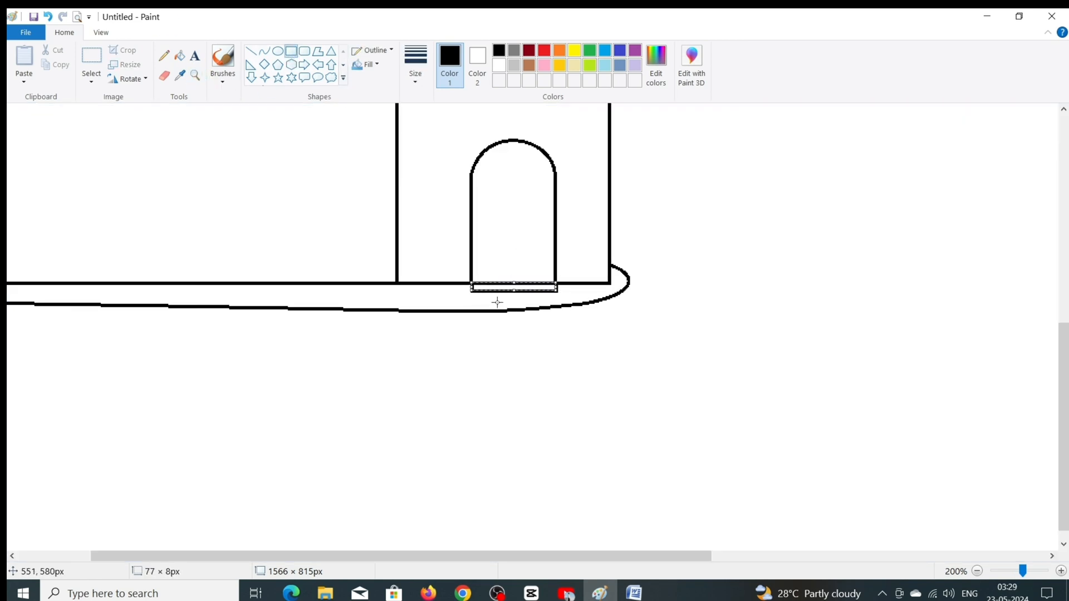
mouse_move(472, 292)
mouse_down()
mouse_move(480, 304)
mouse_move(567, 305)
mouse_up()
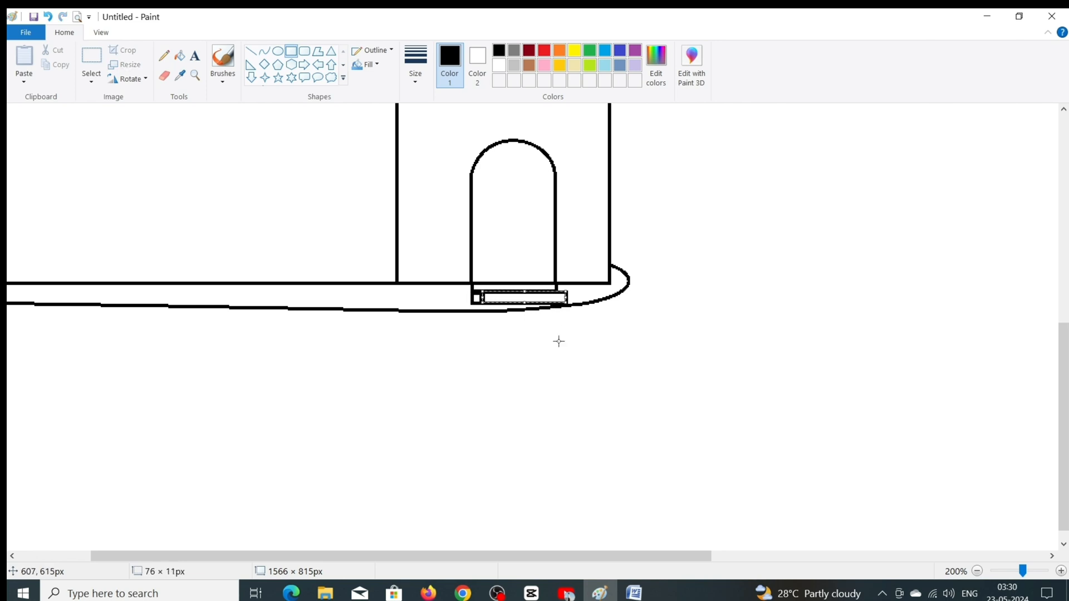
click(519, 326)
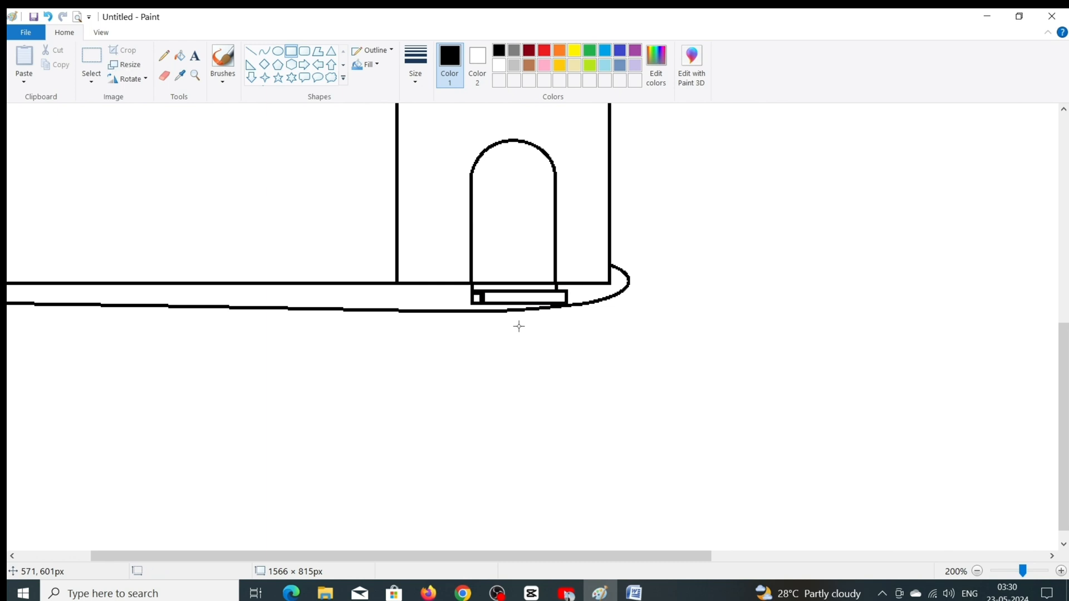
Step: Draw a wide, low rectangular window in the middle of the house's long wall
scroll(457, 518, down, 1)
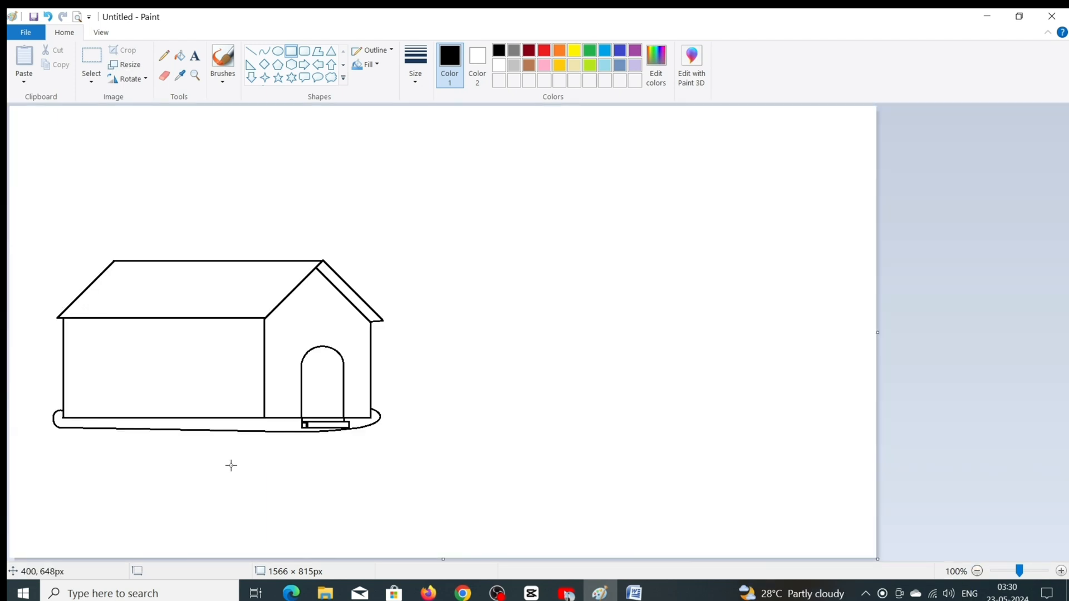
mouse_move(105, 358)
mouse_down()
mouse_move(217, 384)
mouse_move(156, 376)
mouse_move(175, 362)
mouse_move(137, 369)
mouse_move(153, 363)
mouse_up()
click(153, 447)
Step: Divide the window into six panes with five evenly spaced vertical lines
click(195, 75)
click(239, 326)
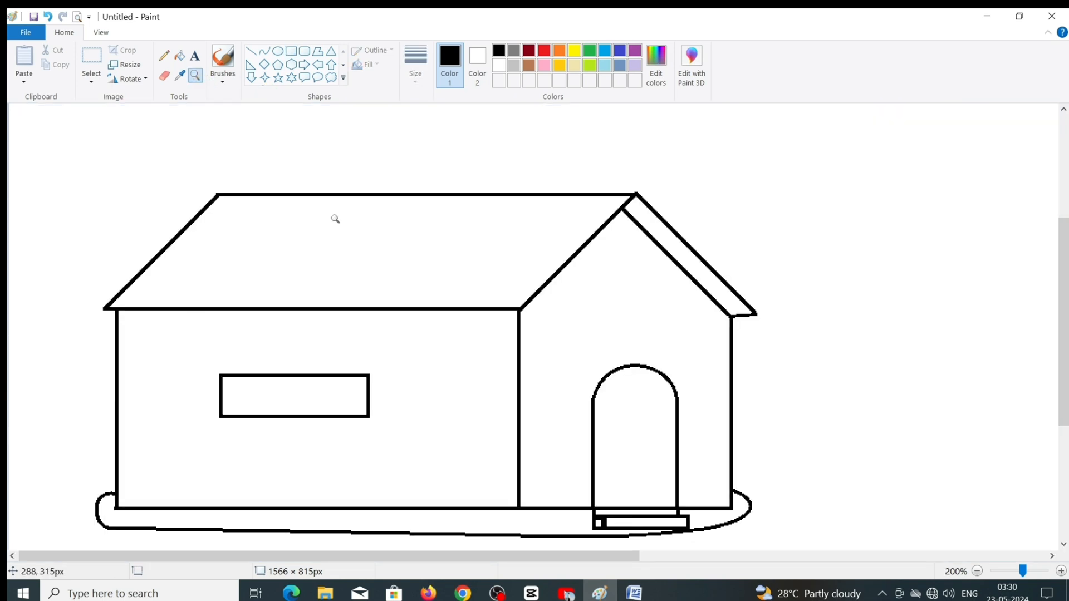
click(252, 51)
mouse_move(344, 376)
mouse_down()
mouse_move(344, 417)
mouse_move(322, 417)
mouse_up()
mouse_move(295, 375)
mouse_down()
mouse_move(294, 416)
mouse_move(296, 395)
mouse_move(270, 417)
mouse_up()
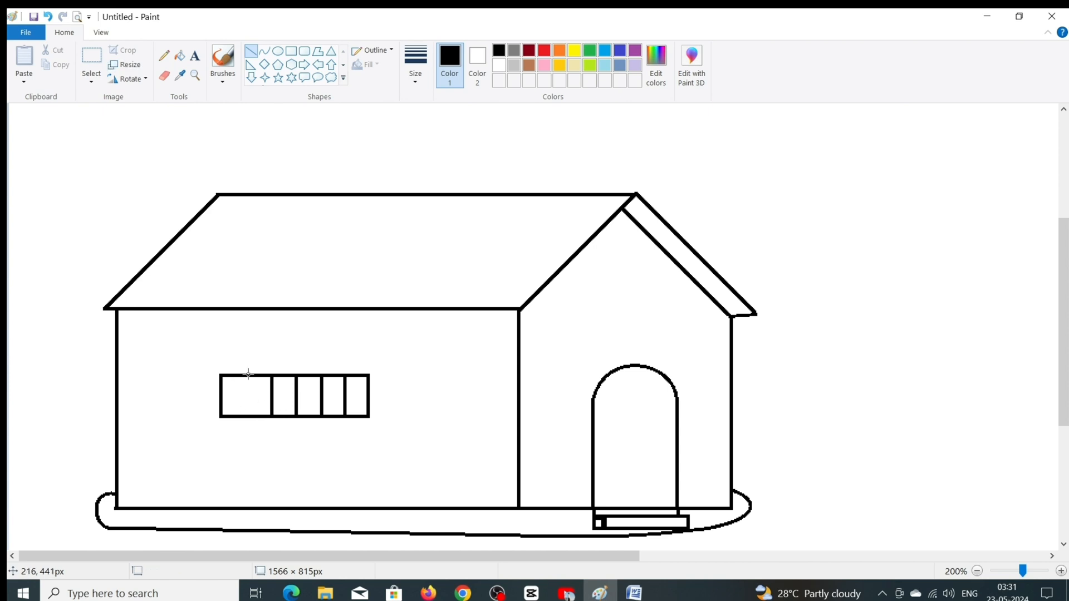
drag(243, 375, 245, 414)
click(310, 437)
Step: Select the whole house with an area about 700 × 441 px and move it slightly right and up
click(977, 574)
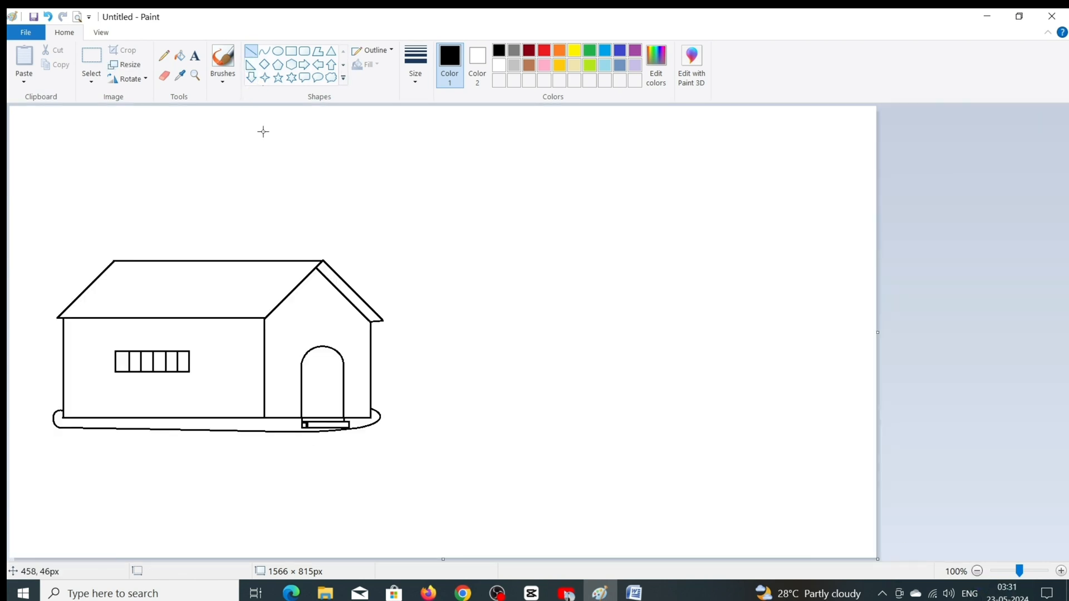
click(91, 58)
drag(18, 215, 408, 461)
drag(277, 409, 296, 377)
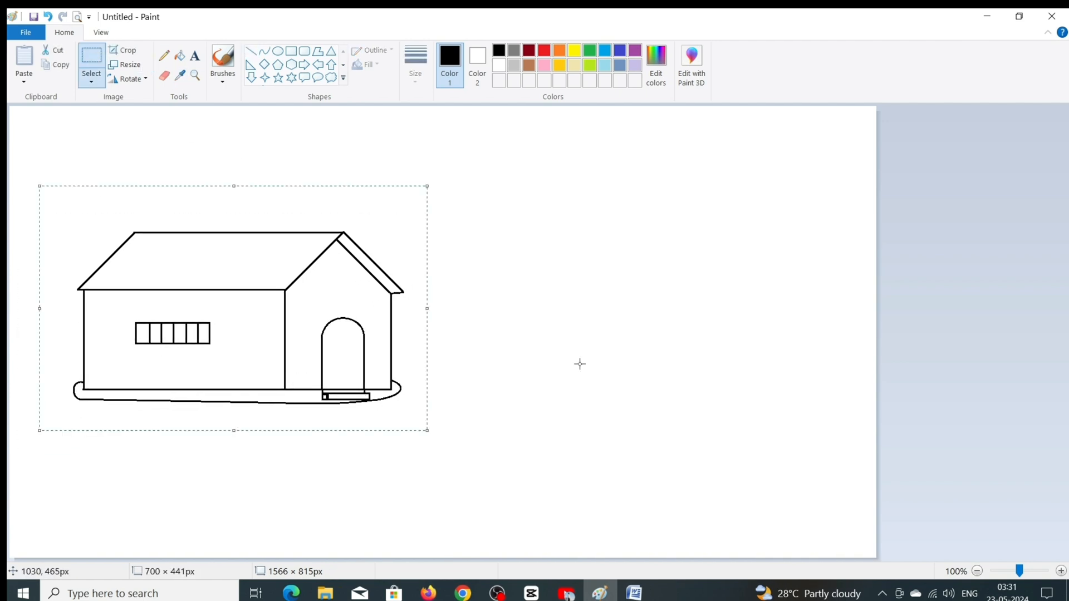
drag(270, 341, 272, 366)
click(571, 380)
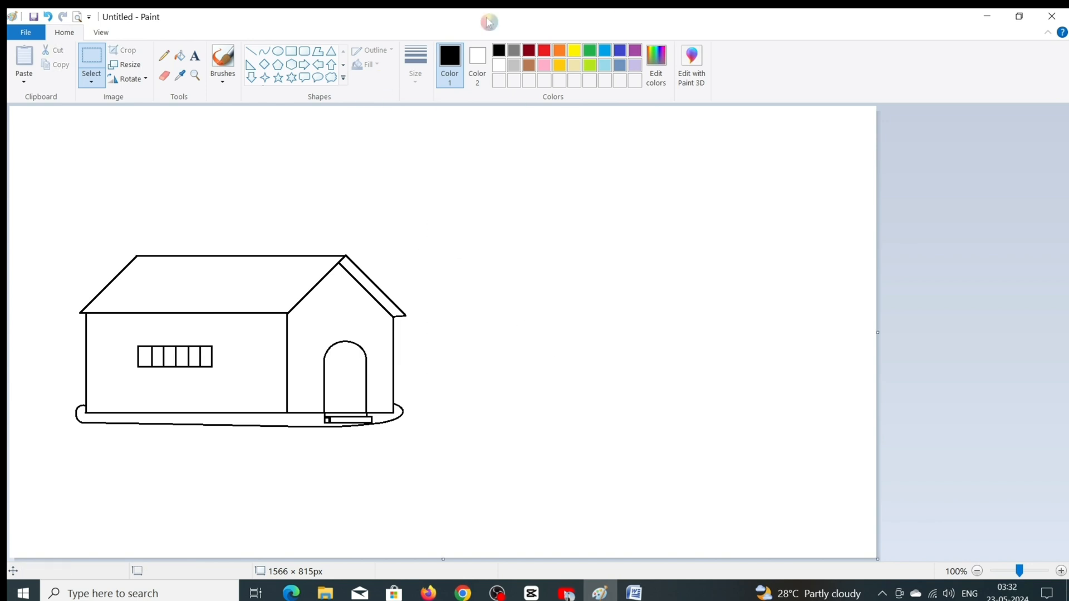
Step: Draw a straight horizontal ground line from the base of the gable wall to the canvas's right edge
click(264, 51)
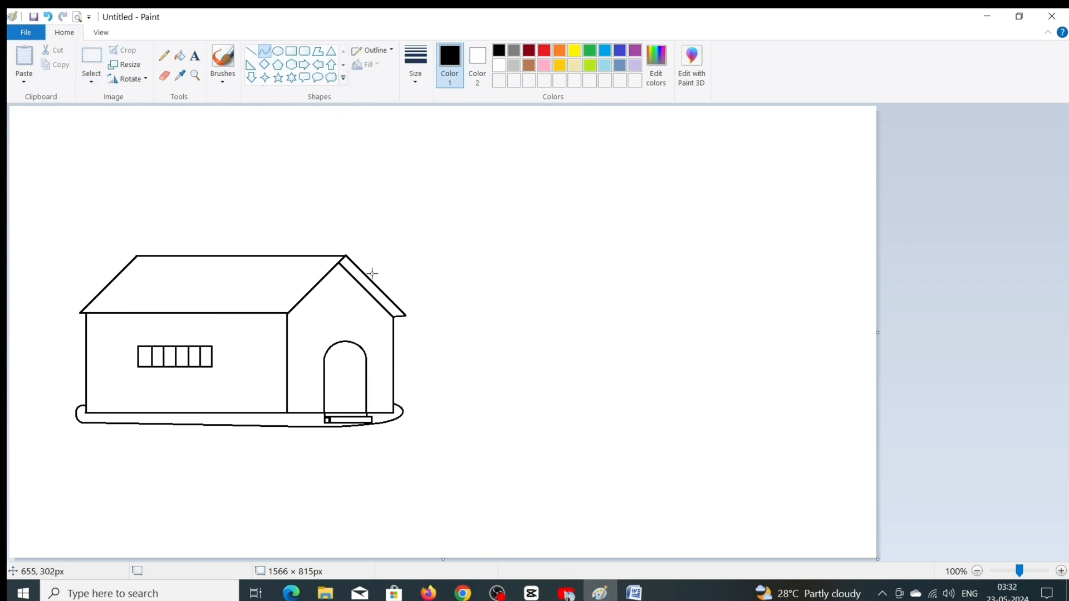
click(250, 51)
drag(394, 405, 879, 405)
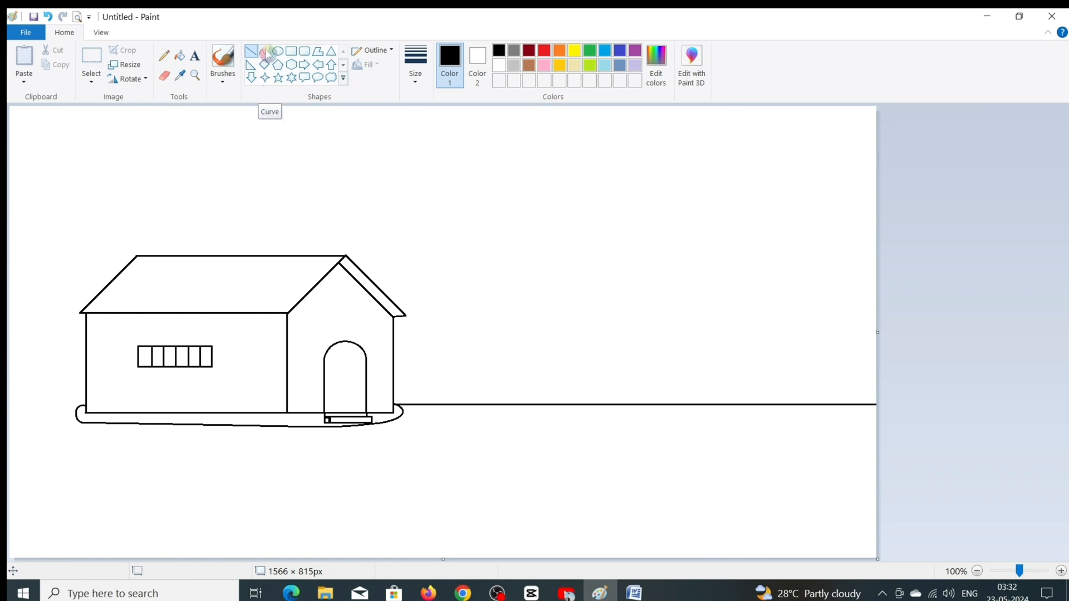
Step: Draw a large mountain behind the house with two straight slopes joined by a small curved peak
mouse_move(381, 289)
mouse_down()
mouse_move(543, 211)
mouse_move(629, 258)
mouse_move(807, 398)
mouse_move(833, 396)
mouse_move(823, 379)
mouse_up()
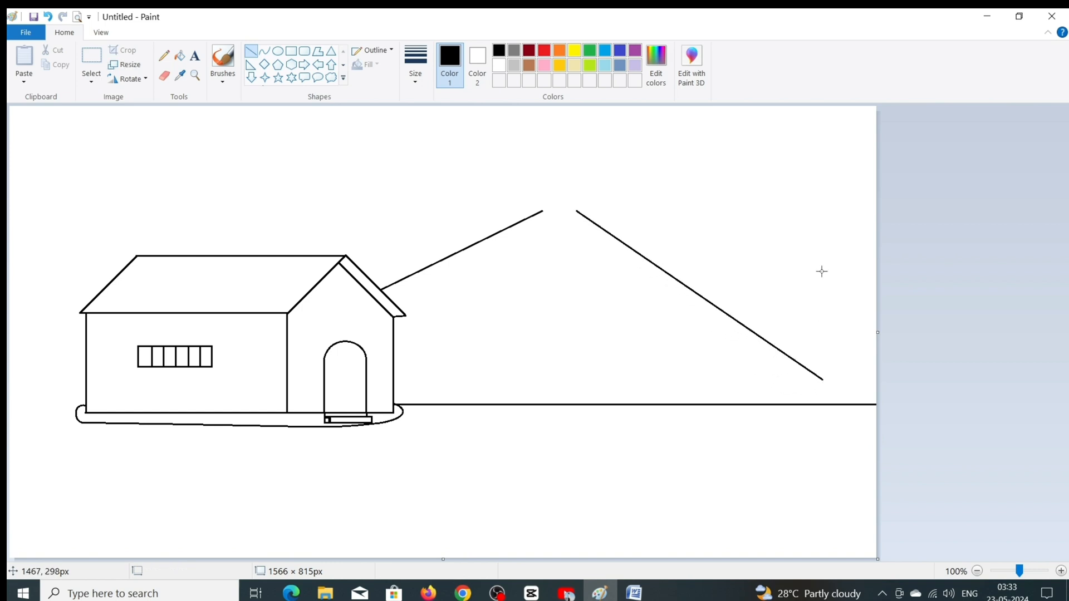
click(264, 51)
mouse_move(542, 211)
mouse_down()
mouse_move(576, 211)
mouse_move(554, 196)
mouse_move(549, 205)
mouse_move(566, 204)
mouse_up()
click(624, 270)
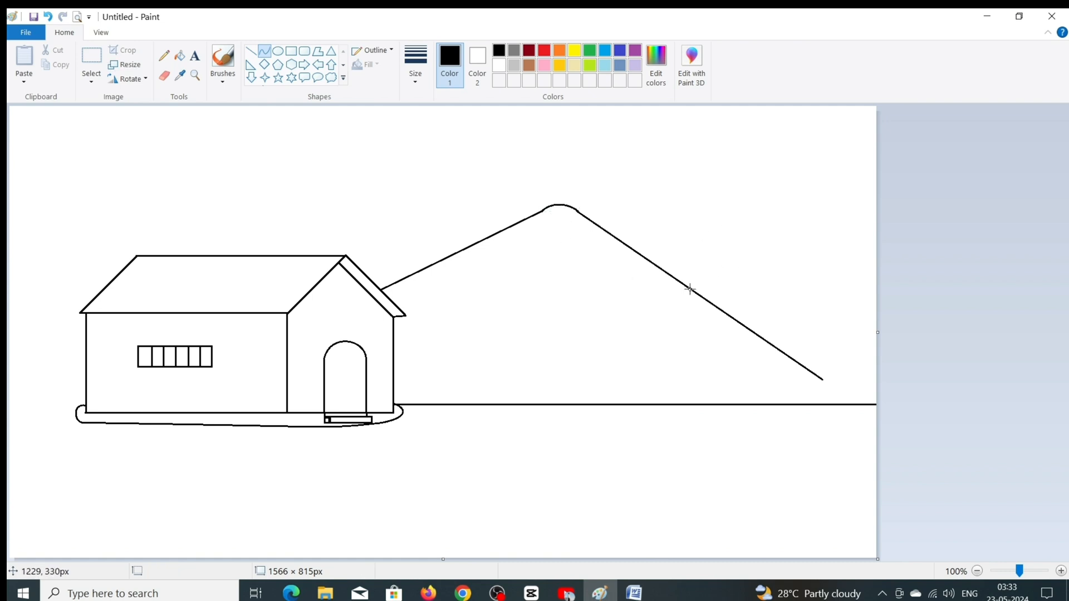
Step: Draw a second, rounded hill from the large mountain's right slope to the canvas's right edge with the Curve tool
drag(690, 289, 876, 246)
drag(796, 264, 811, 177)
click(812, 176)
click(830, 348)
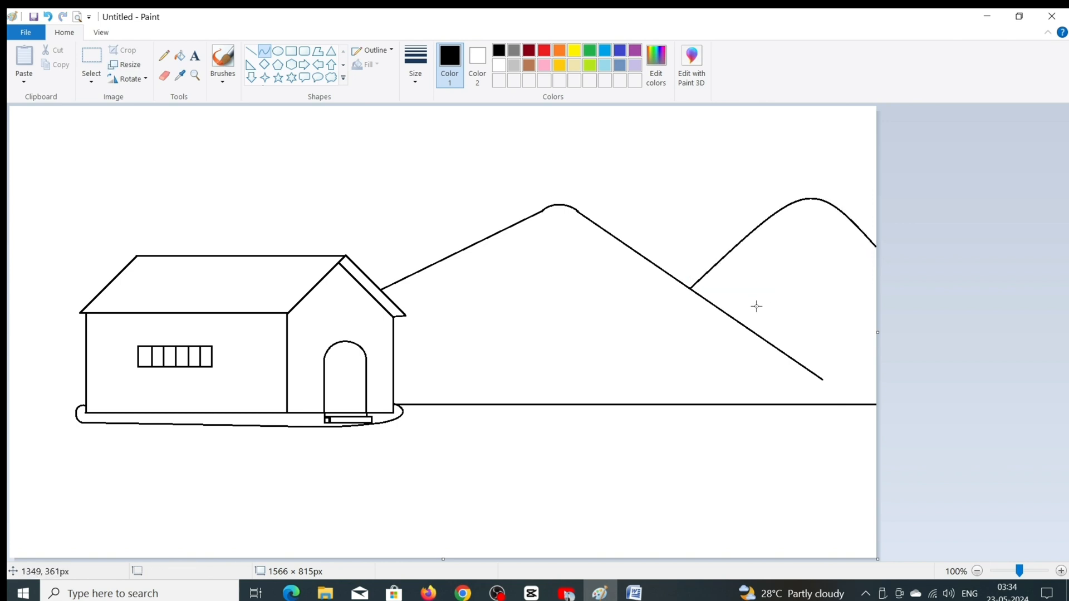
Step: Draw a winding bank line in connected curves from the house corner down to the canvas's bottom edge
mouse_move(396, 405)
mouse_down()
mouse_move(454, 451)
mouse_move(451, 440)
mouse_move(392, 469)
mouse_move(436, 502)
mouse_up()
click(449, 428)
click(449, 427)
click(450, 452)
click(448, 454)
click(406, 500)
click(389, 475)
drag(388, 475, 383, 475)
drag(399, 493, 318, 560)
click(509, 515)
click(450, 517)
click(435, 532)
click(541, 506)
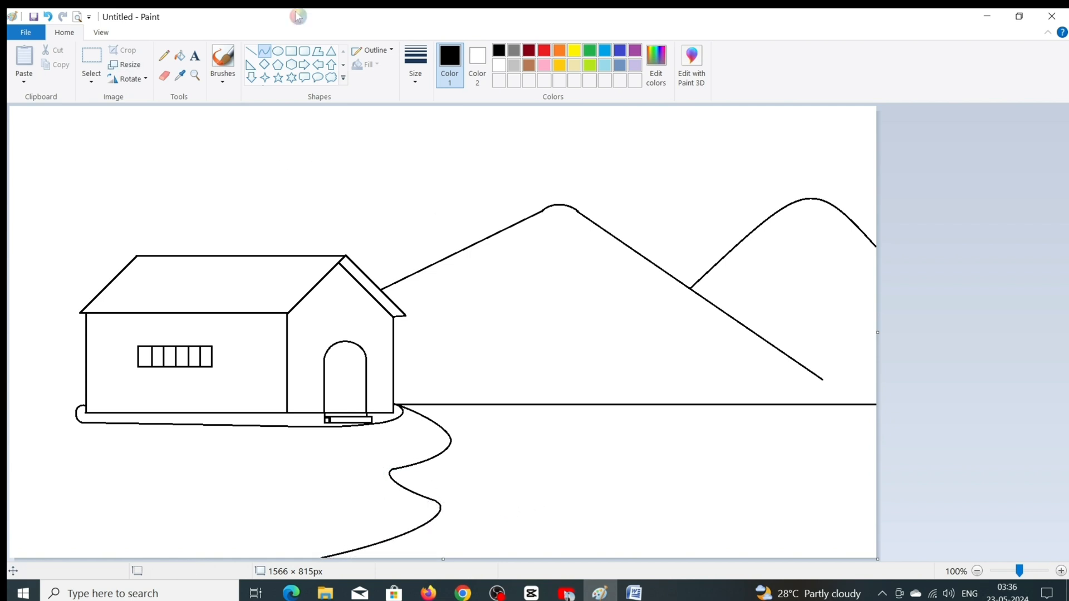
Step: Draw bumpy bush outlines with the Pencil above the ground line and along the canvas's lower left edge
click(164, 56)
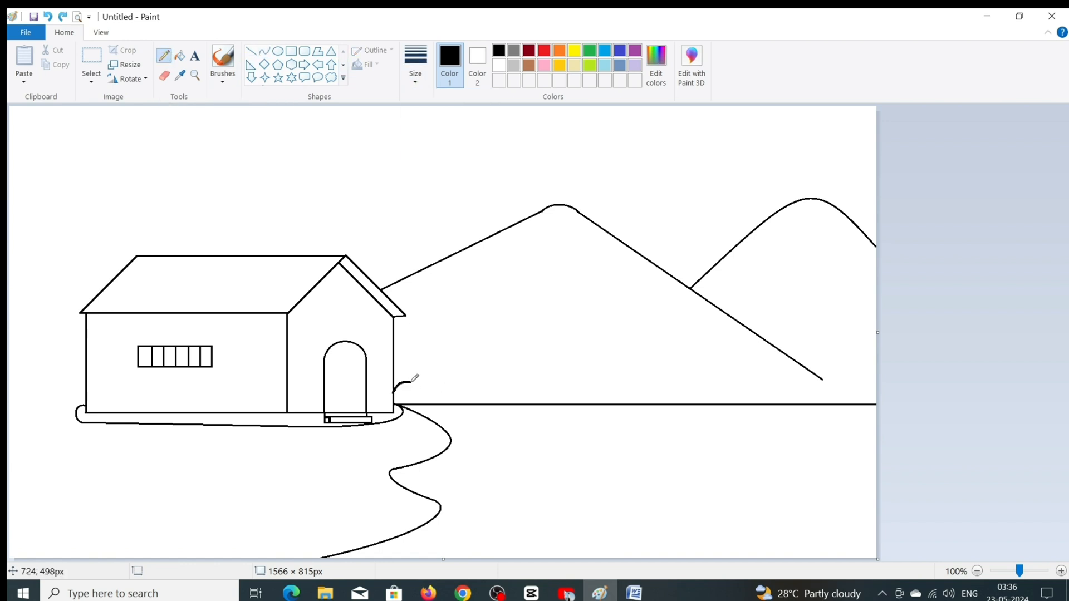
mouse_move(552, 378)
mouse_down()
mouse_move(618, 347)
mouse_move(675, 388)
mouse_move(730, 360)
mouse_up()
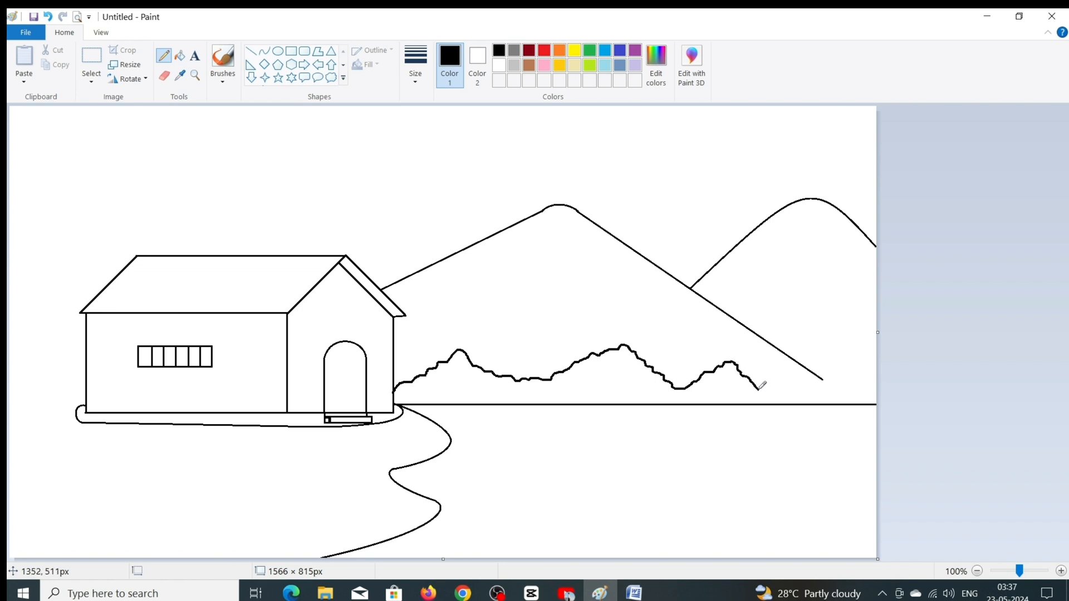
drag(833, 362, 869, 348)
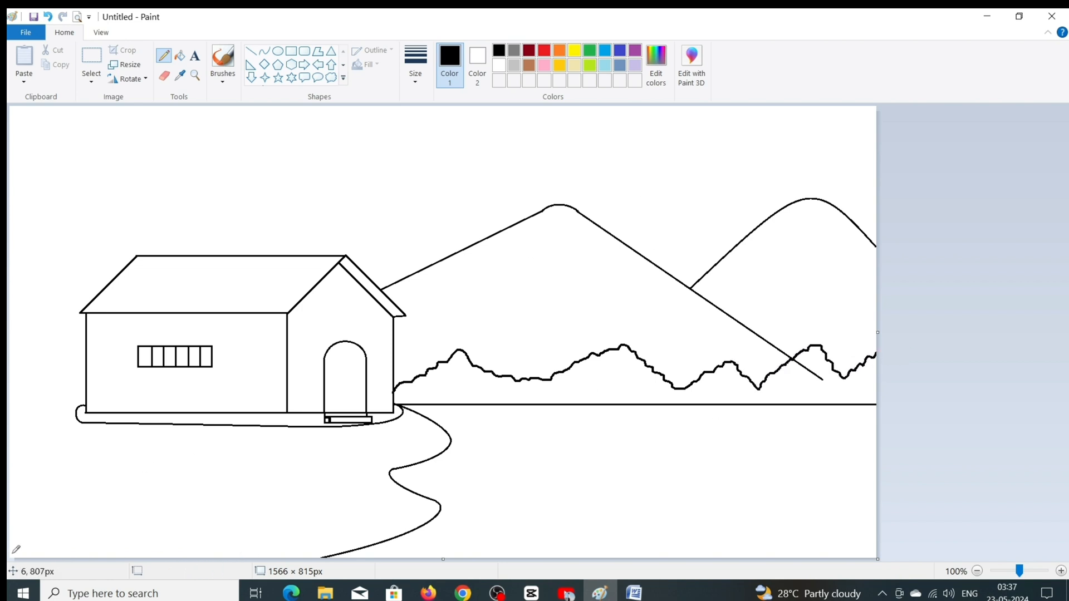
mouse_move(12, 555)
mouse_down()
mouse_move(224, 554)
mouse_move(269, 528)
mouse_move(298, 556)
mouse_move(333, 514)
mouse_move(350, 531)
mouse_move(282, 535)
mouse_move(306, 517)
mouse_move(361, 555)
mouse_move(393, 554)
mouse_up()
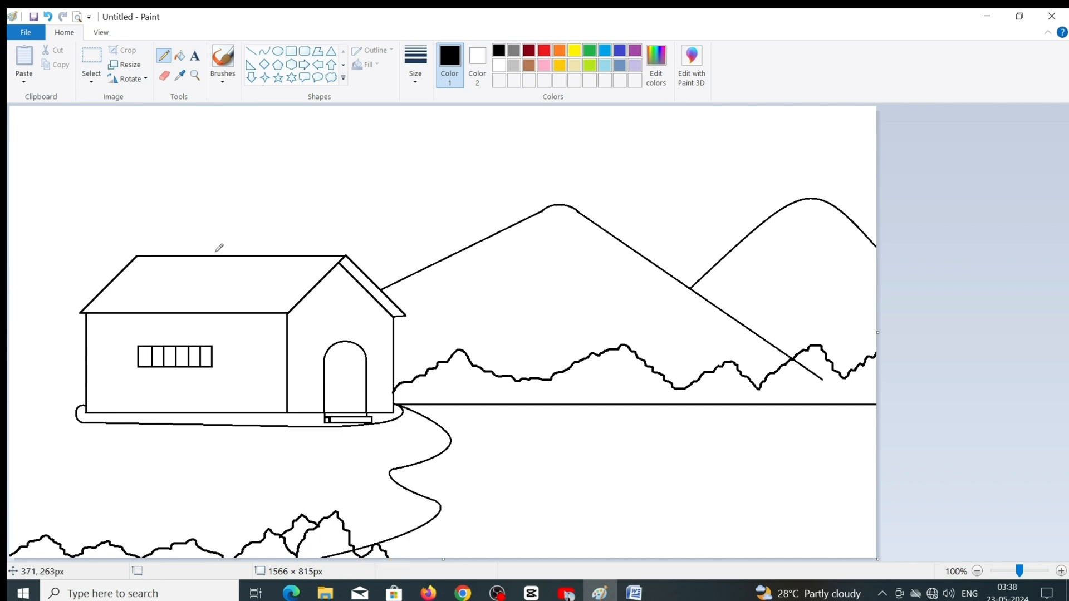
Step: Start a tree trunk rising behind the house roof with the Curve tool and undo the last stroke
click(264, 50)
drag(212, 210, 211, 255)
mouse_move(213, 231)
mouse_down()
mouse_move(238, 255)
mouse_move(238, 193)
mouse_move(236, 204)
mouse_move(251, 201)
mouse_move(224, 212)
mouse_up()
drag(221, 206, 236, 180)
key(ctrl+z)
click(195, 75)
click(228, 190)
click(251, 51)
drag(415, 312, 397, 286)
key(ctrl+z)
Step: Complete the tree's forked branches and close their tips with short curves
click(265, 50)
drag(405, 300, 412, 284)
click(407, 298)
drag(418, 289, 422, 285)
mouse_move(392, 289)
mouse_down()
mouse_move(478, 281)
mouse_move(491, 310)
mouse_move(503, 303)
mouse_up()
click(411, 288)
click(408, 285)
key(ctrl+z)
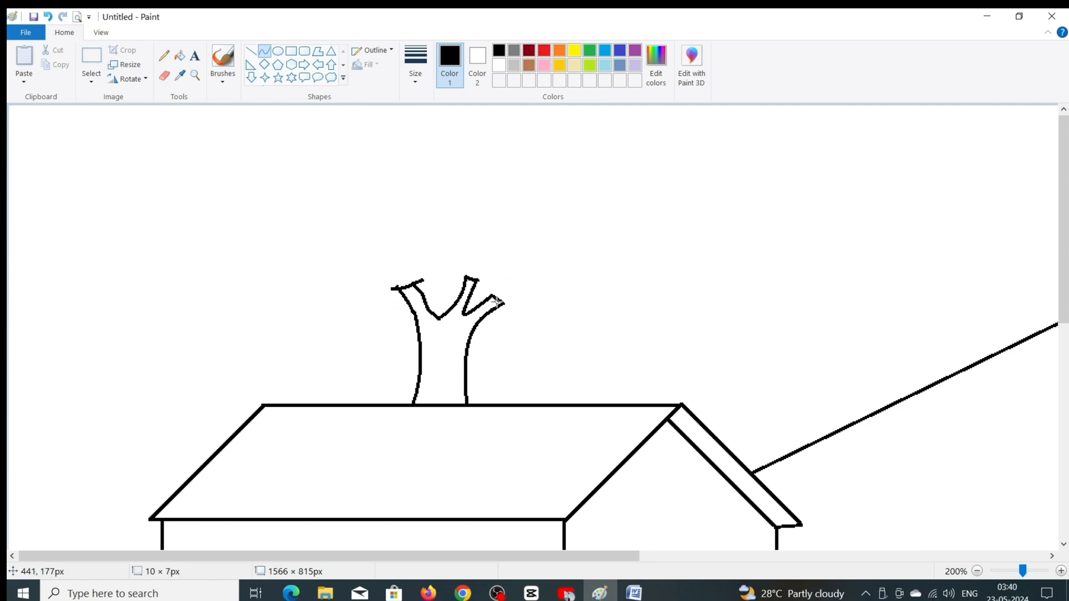
click(497, 301)
Step: Draw the tree's scalloped crown with the Pencil at 3 px, adding a second leafy outline along its left side
click(164, 57)
click(416, 74)
click(446, 158)
click(416, 73)
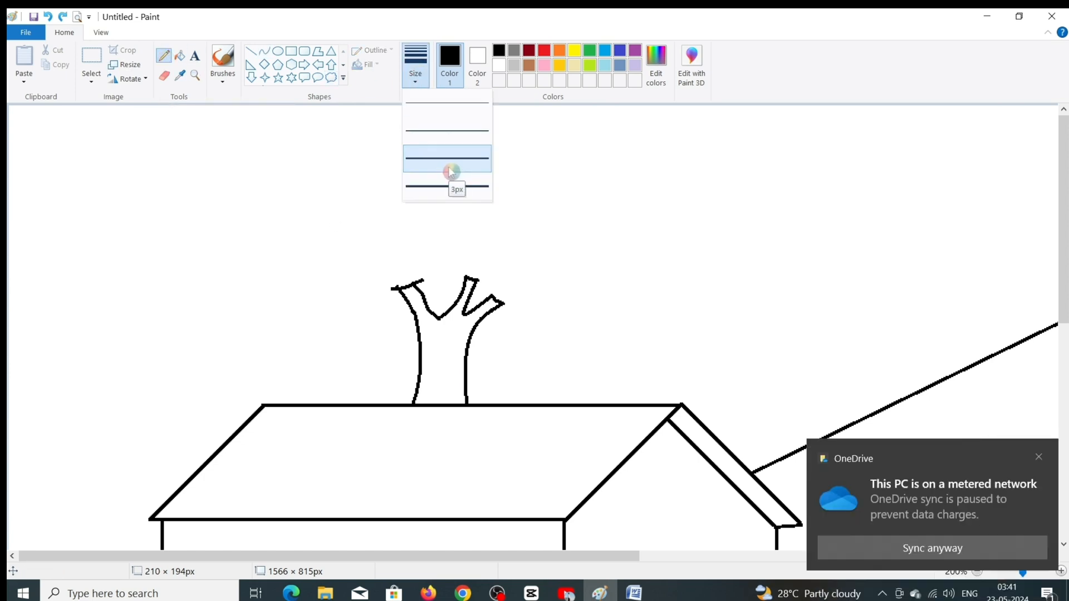
click(449, 165)
mouse_move(402, 291)
mouse_down()
mouse_move(383, 301)
mouse_move(354, 283)
mouse_move(341, 243)
mouse_move(362, 207)
mouse_move(438, 148)
mouse_up()
mouse_move(505, 307)
mouse_down()
mouse_move(528, 316)
mouse_move(558, 247)
mouse_move(524, 179)
mouse_move(456, 137)
mouse_up()
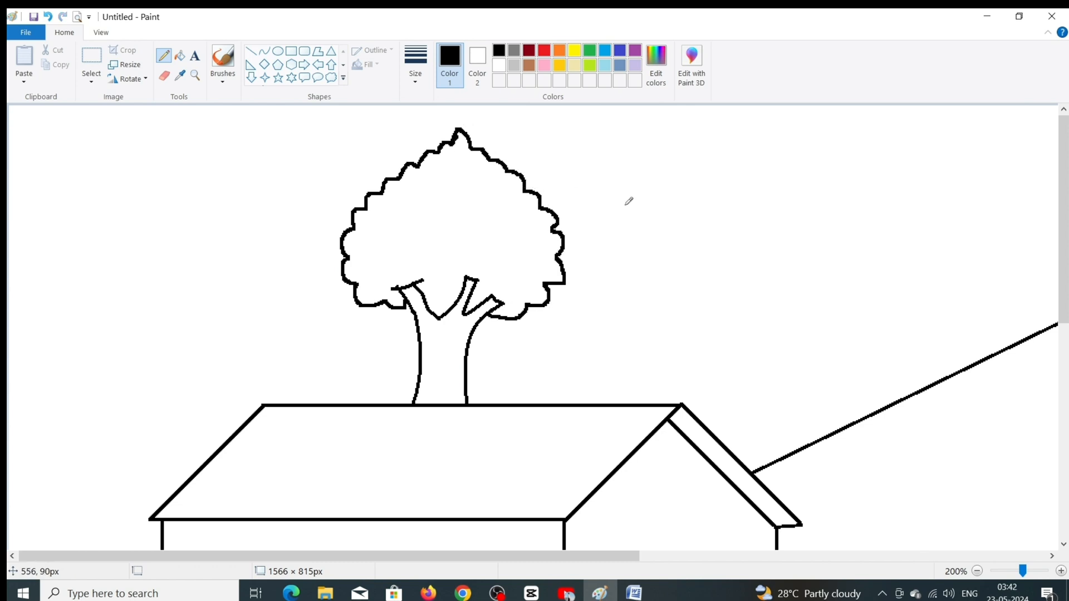
mouse_move(329, 263)
mouse_down()
mouse_move(332, 232)
mouse_move(343, 195)
mouse_move(426, 152)
mouse_up()
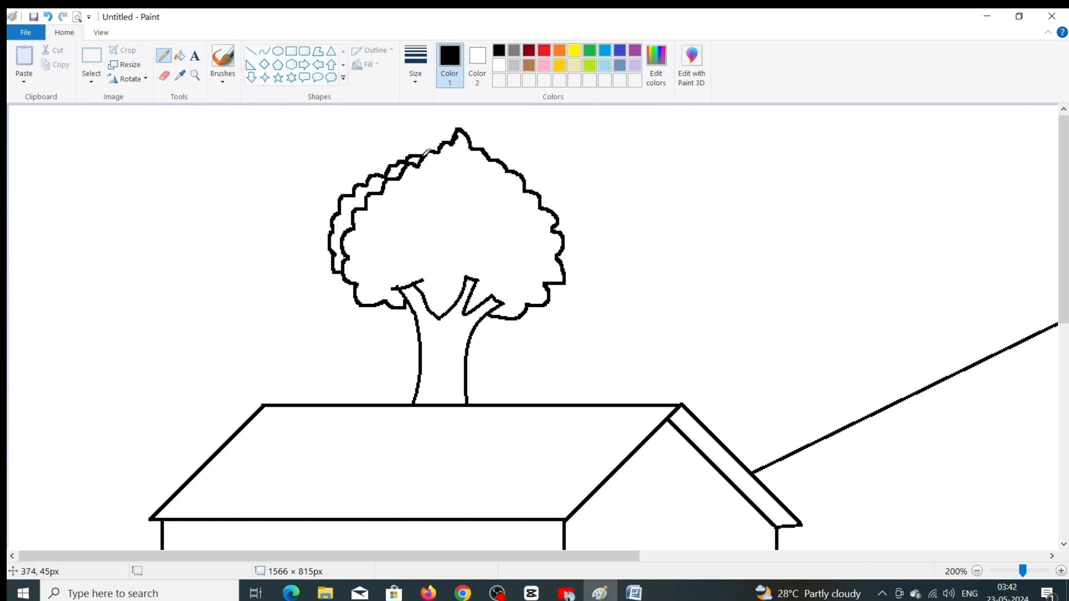
Step: Draw a sun circle about 174 × 171 px over the valley between the two mountains
ctrl+scroll(846, 467, down, 1)
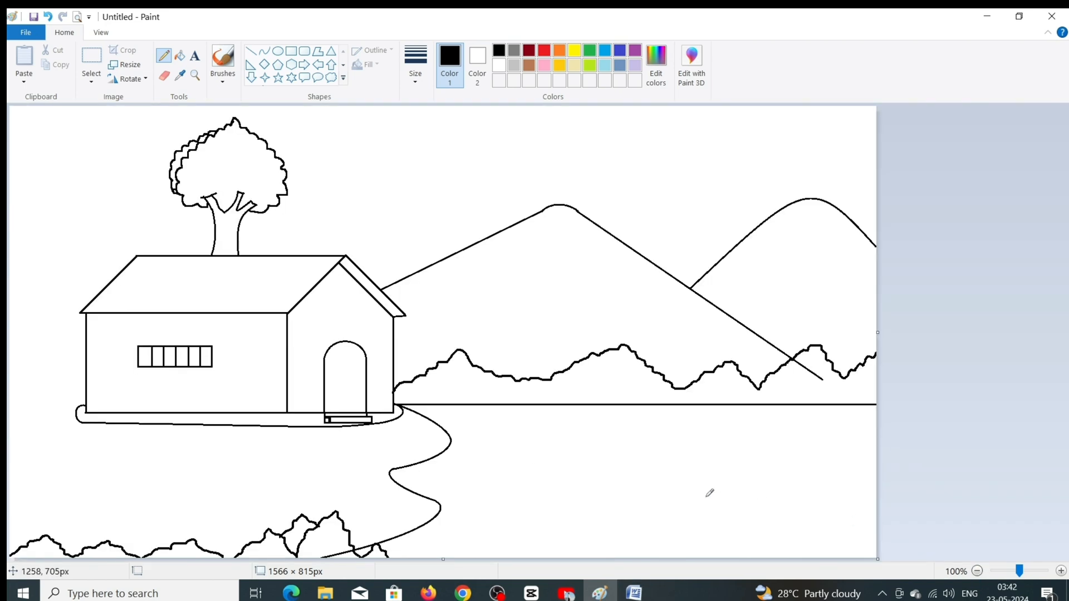
click(278, 51)
drag(641, 222, 736, 316)
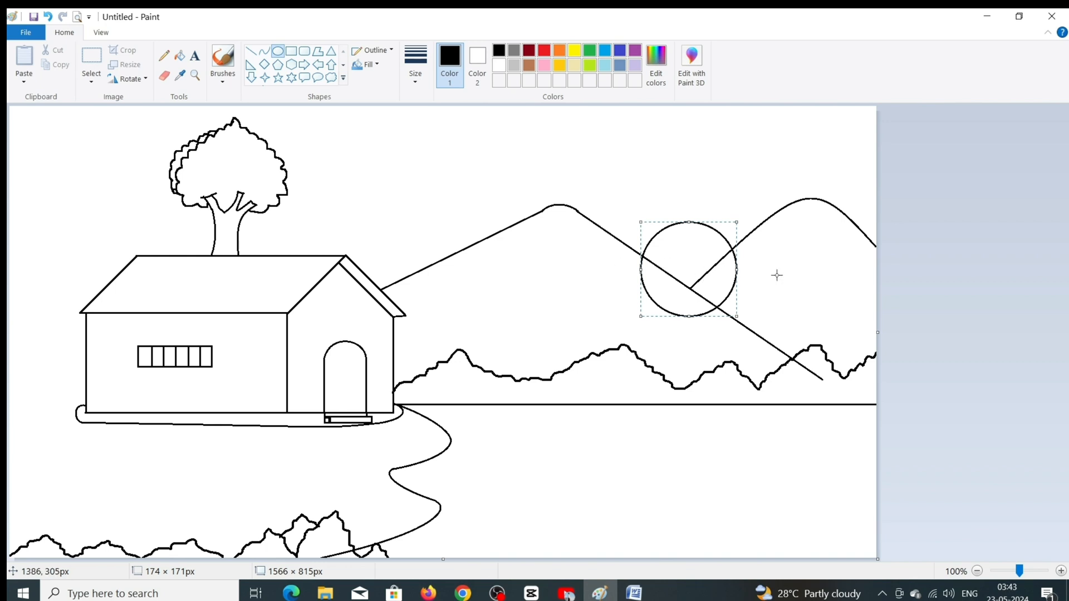
Step: Erase the part of the sun circle that overlaps the mountains, keeping only the arc above their slopes
click(164, 75)
ctrl+scroll(779, 286, up, 2)
mouse_move(352, 195)
mouse_down()
mouse_move(381, 316)
mouse_move(541, 365)
mouse_move(589, 334)
mouse_move(628, 259)
mouse_move(623, 173)
mouse_up()
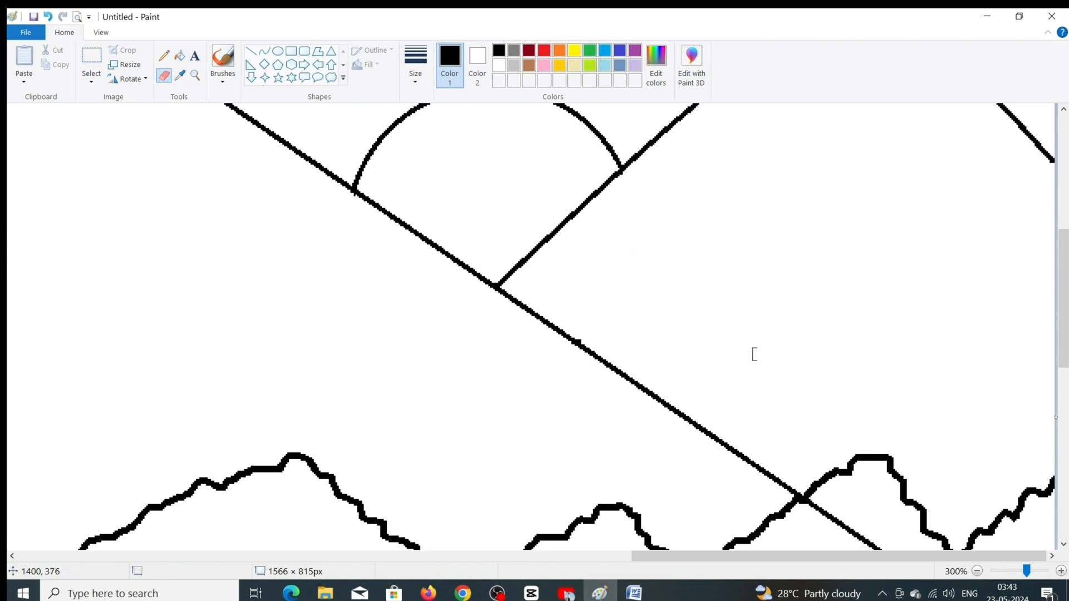
Step: Draw alternating long and short sun rays with the Line tool all around the sun's arc
ctrl+scroll(755, 354, down, 2)
ctrl+scroll(634, 234, up, 1)
click(251, 50)
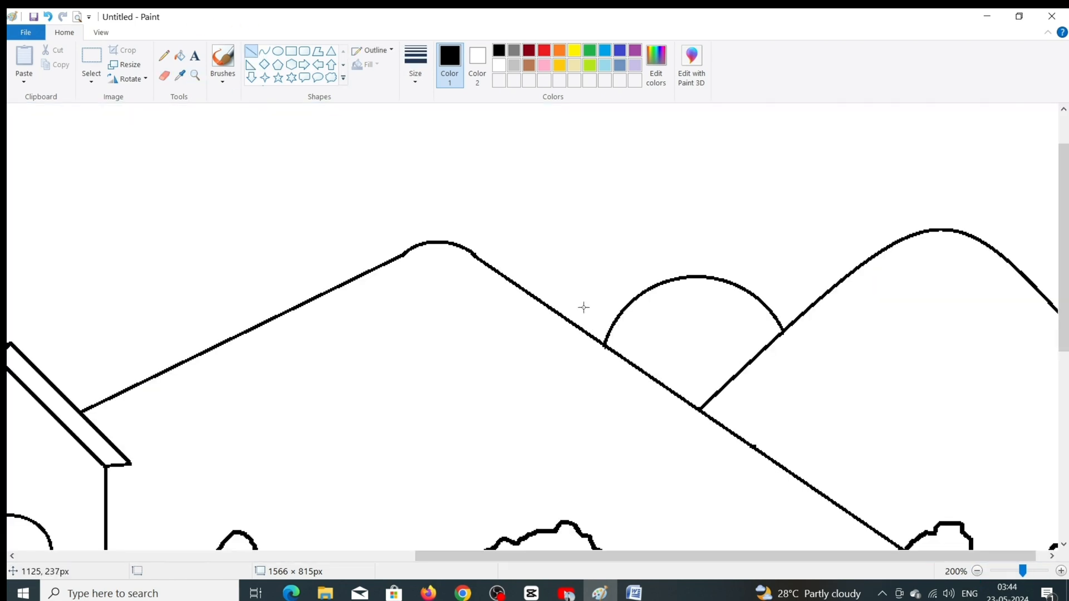
mouse_move(584, 307)
mouse_down()
mouse_move(610, 326)
mouse_move(605, 336)
mouse_up()
mouse_move(606, 287)
mouse_down()
mouse_move(622, 311)
mouse_move(670, 277)
mouse_move(727, 267)
mouse_up()
key(super+x)
click(618, 293)
key(ctrl+z)
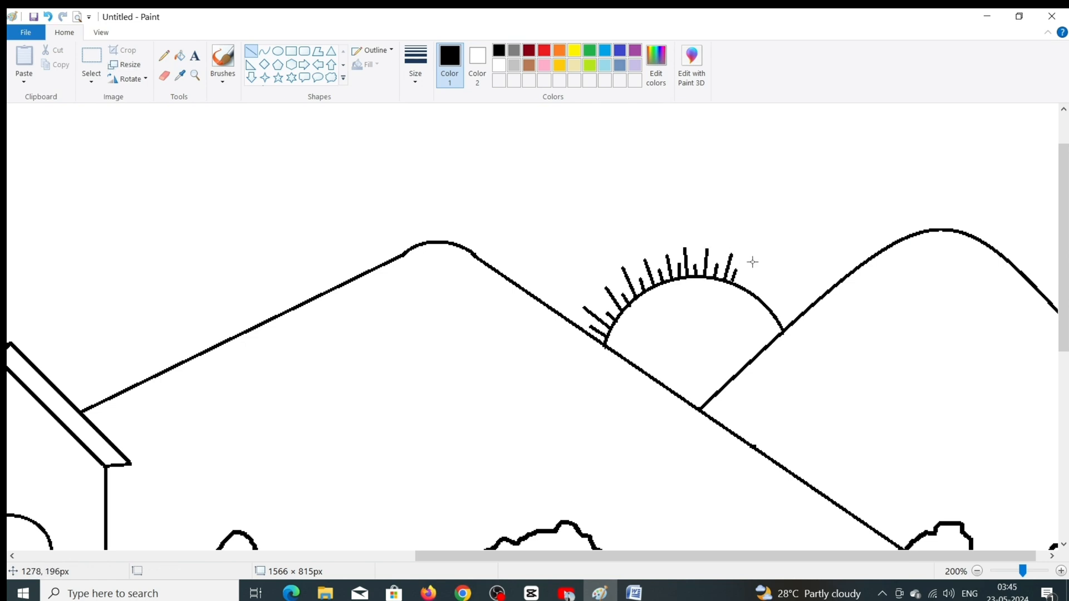
mouse_move(793, 287)
mouse_down()
mouse_move(769, 302)
mouse_move(777, 317)
mouse_up()
drag(802, 304, 780, 325)
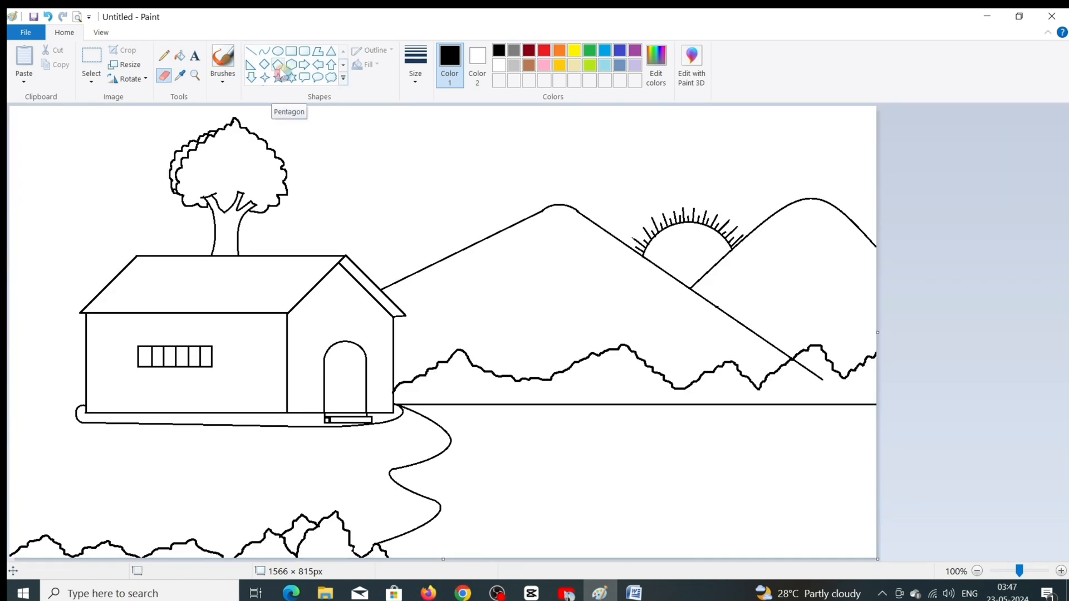
Step: Draw a small bird from two curves between the tree and the nearer mountain, and thicken its wings with the Pencil
click(265, 52)
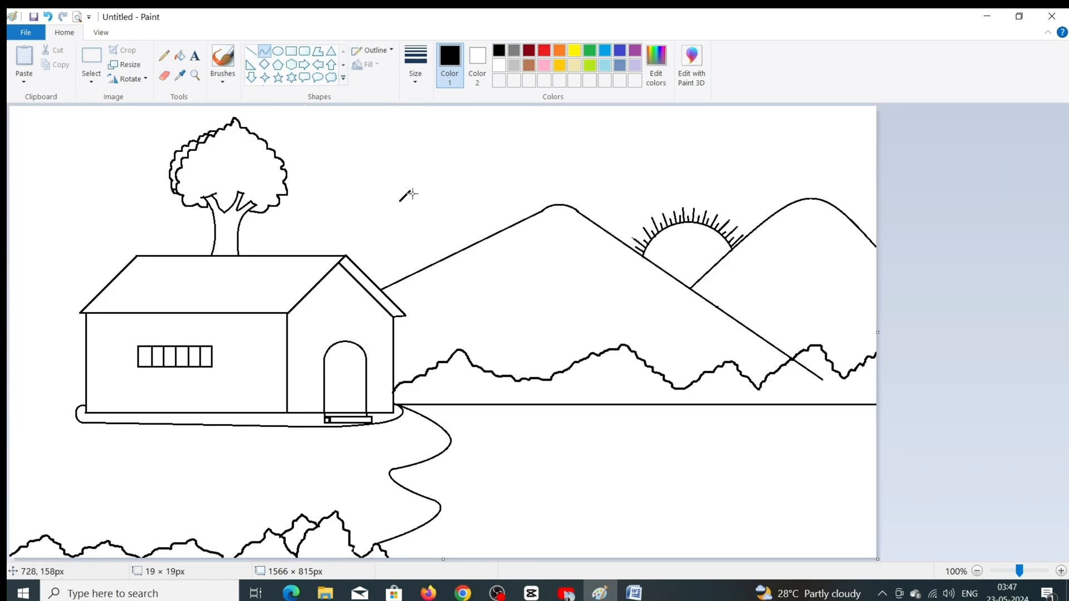
drag(415, 194, 434, 172)
click(91, 57)
click(91, 82)
click(136, 204)
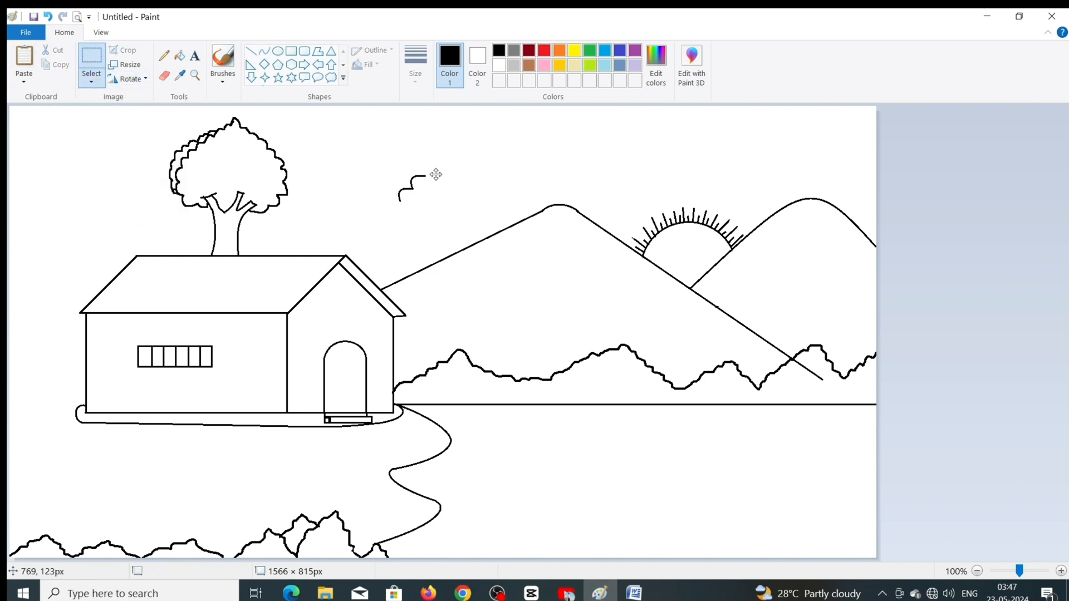
click(510, 164)
click(195, 75)
click(446, 188)
click(164, 56)
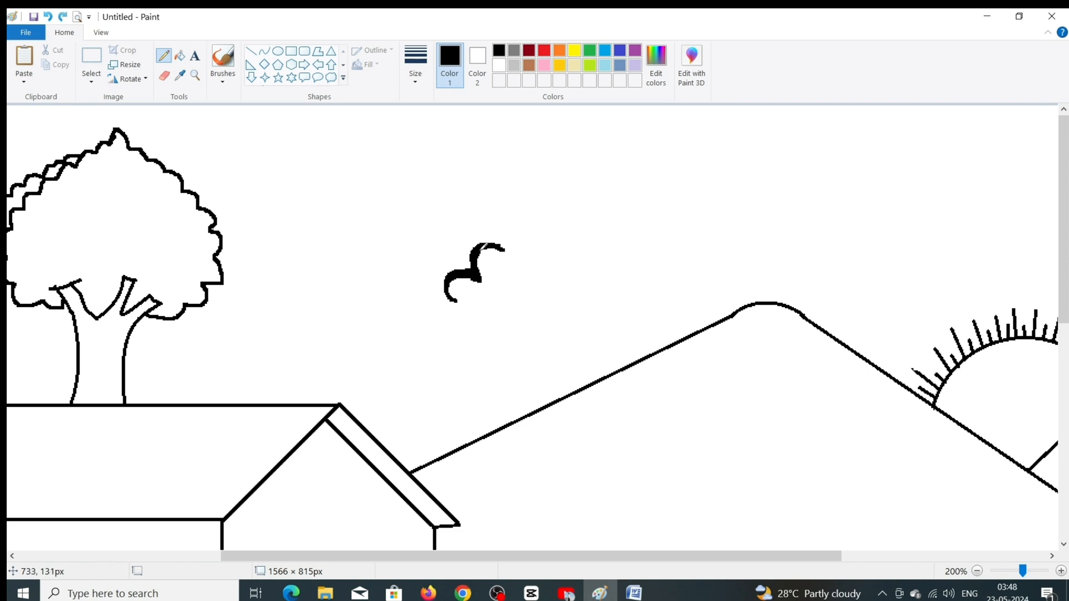
click(977, 571)
Step: Copy the bird, place a pasted copy just beside the nearer mountain's peak and shrink it
click(91, 56)
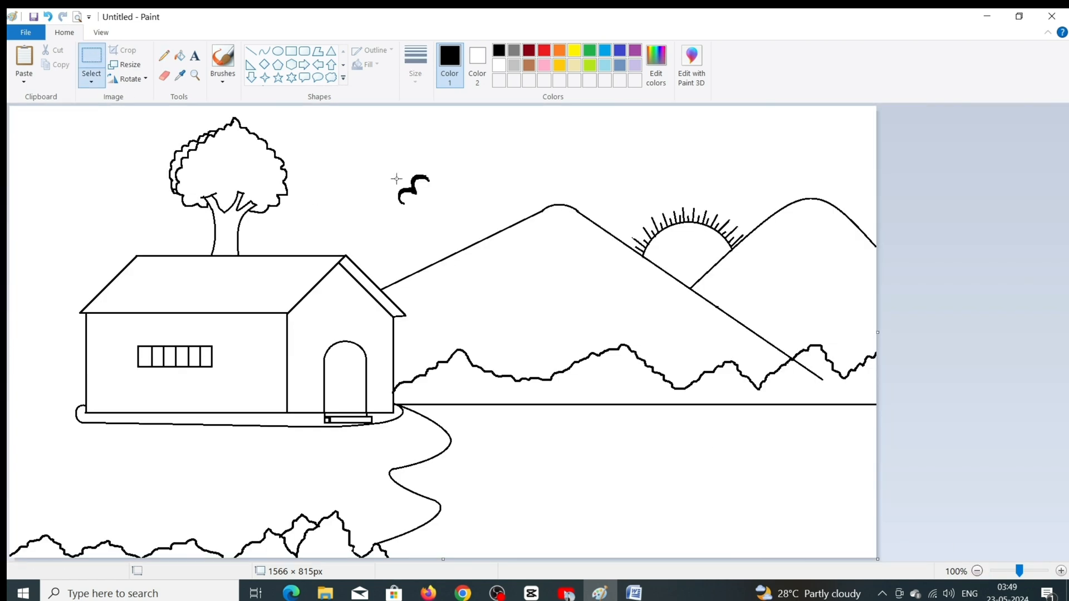
drag(384, 159, 456, 203)
key(ctrl+c)
key(ctrl+v)
mouse_move(55, 138)
mouse_down()
mouse_move(602, 173)
mouse_move(531, 196)
mouse_move(537, 182)
mouse_move(506, 201)
mouse_up()
mouse_move(528, 200)
mouse_down()
mouse_move(515, 201)
mouse_move(536, 201)
mouse_move(523, 201)
mouse_move(526, 191)
mouse_up()
Step: Paste two more birds in the sky above the sun and the farther mountain, scaling each one down slightly
click(24, 57)
drag(48, 139, 779, 179)
drag(814, 147, 796, 158)
click(24, 57)
drag(50, 133, 838, 131)
drag(863, 108, 847, 117)
click(732, 145)
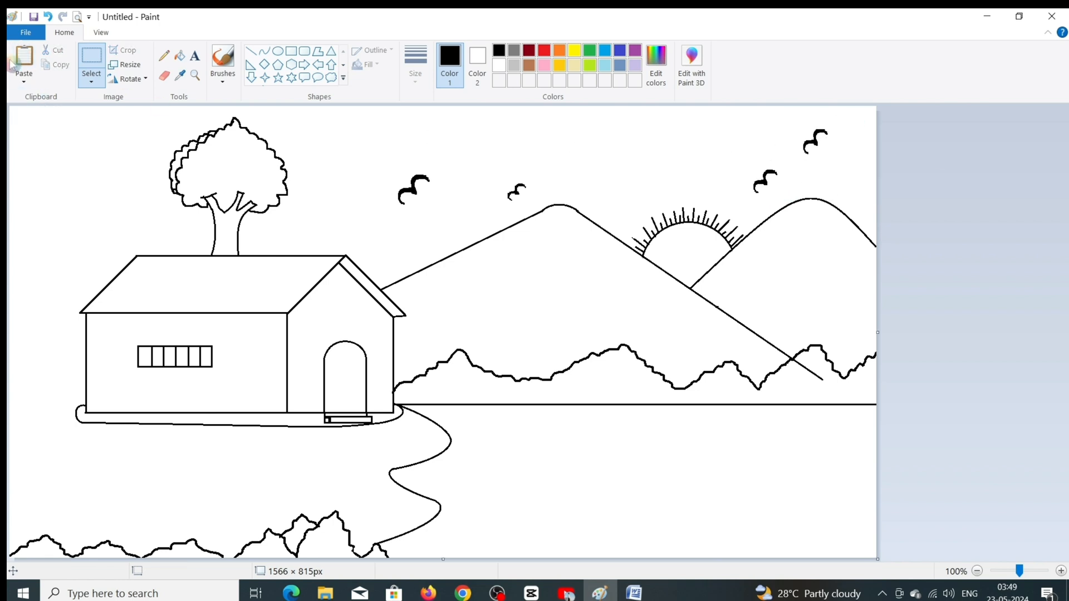
Step: Paste another bird just above the farther mountain's outer slope and reduce its size
click(17, 60)
drag(35, 133, 843, 178)
drag(889, 151, 859, 167)
drag(841, 185, 844, 177)
click(730, 149)
Step: Paste one more reduced bird below and between the two birds beside the nearer mountain
click(24, 57)
drag(61, 132, 475, 220)
drag(494, 195, 467, 196)
click(571, 158)
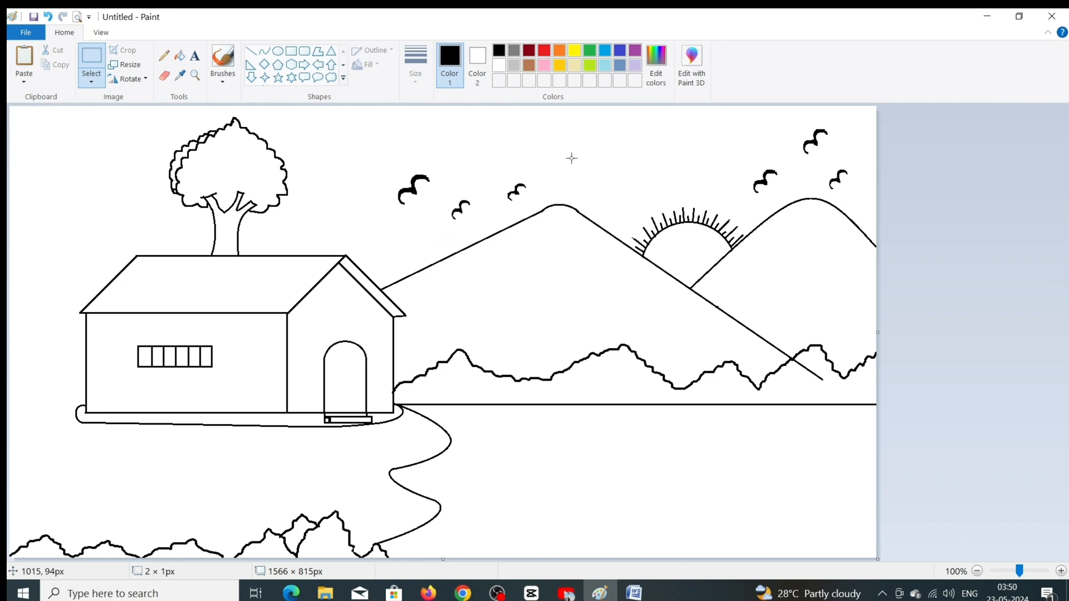
Step: Erase the mountain line inside the far bushes and fill the lake with turquoise
click(164, 76)
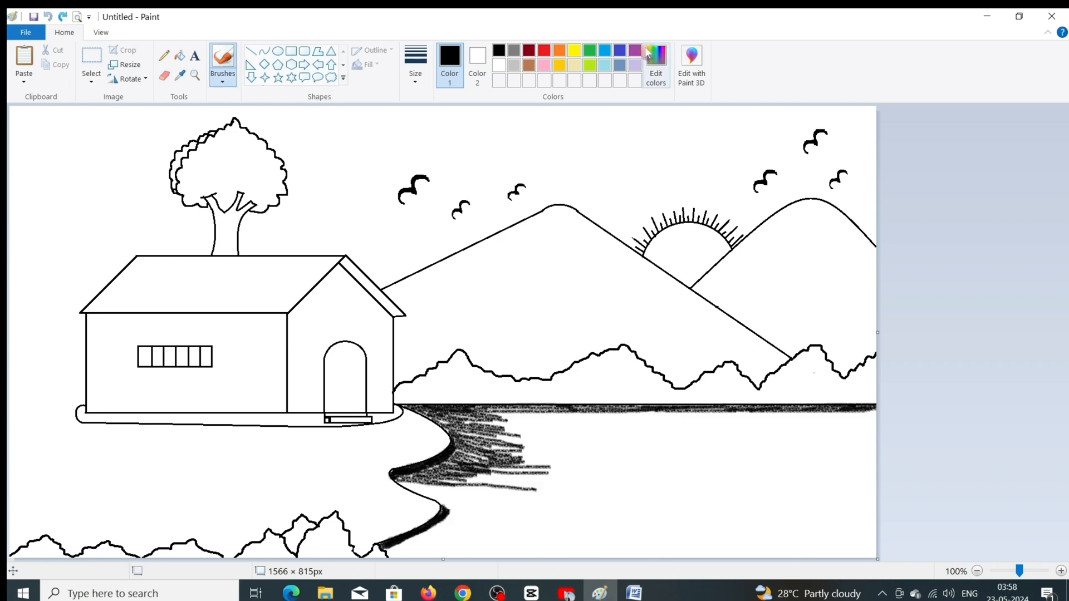
click(605, 50)
click(179, 55)
click(621, 428)
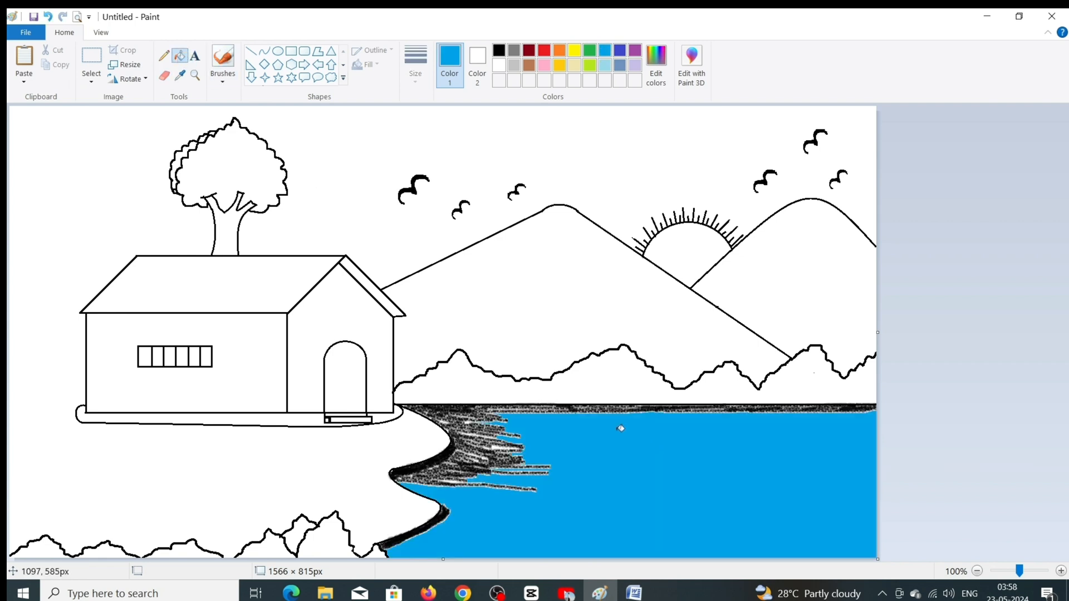
Step: Fill the far bushes, all the foreground bushes and the tree crown with green
click(452, 372)
click(324, 546)
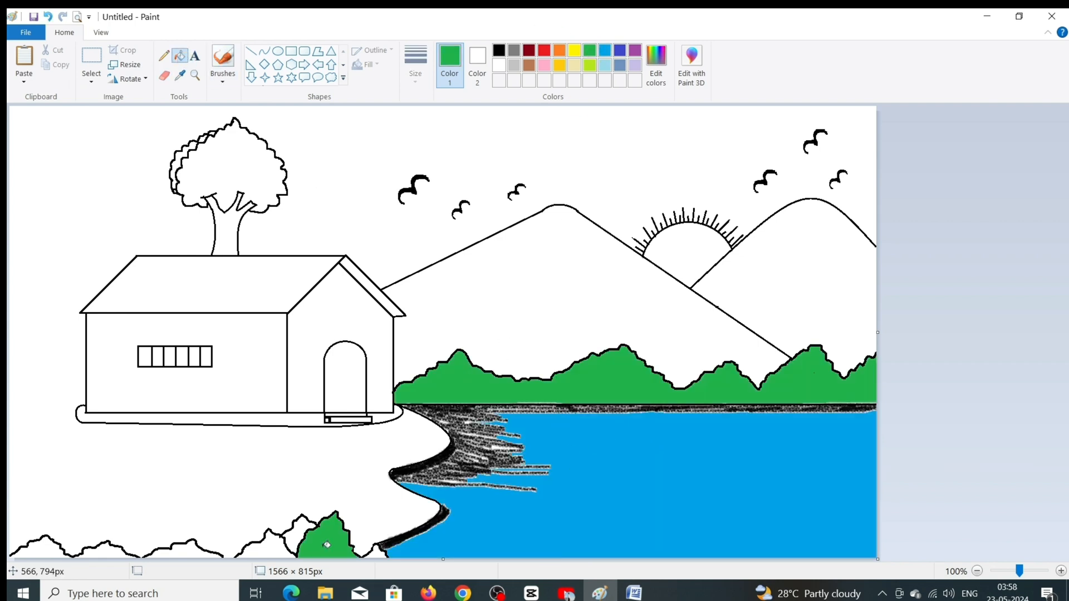
click(295, 537)
click(269, 544)
click(377, 552)
click(209, 550)
click(100, 553)
click(45, 550)
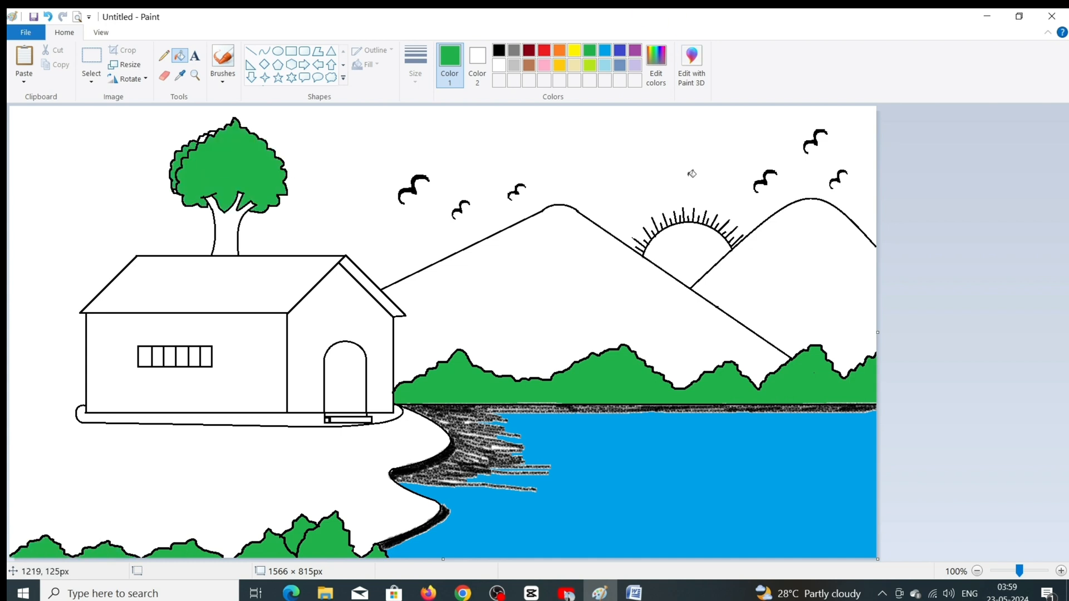
Step: Fill the sun with yellow and both mountains with black
click(574, 50)
click(687, 254)
click(499, 50)
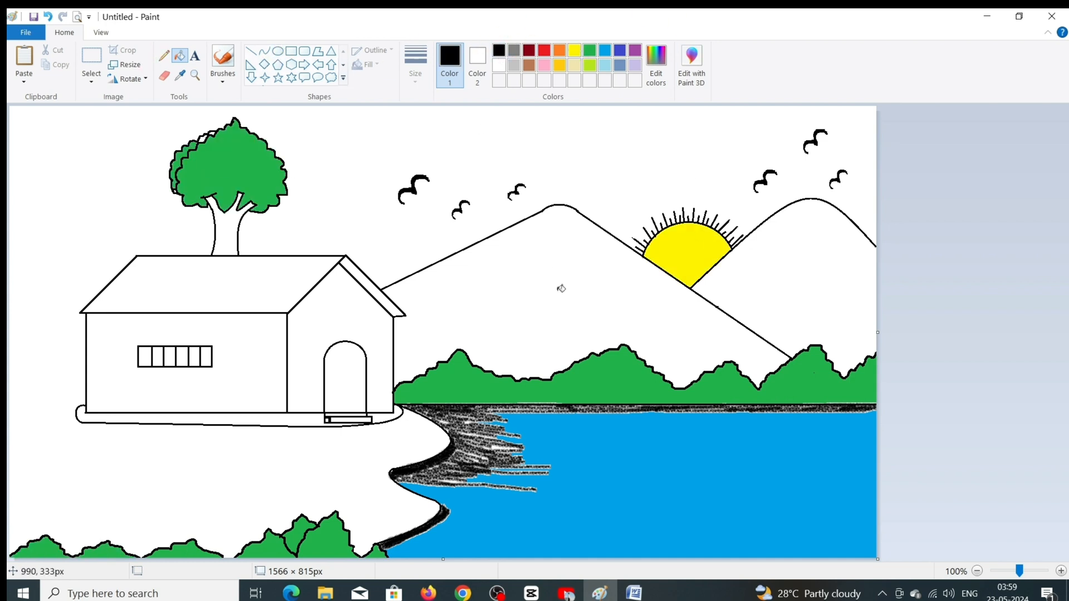
click(560, 288)
Step: Fill the house roof with light gray and both house walls with orange
click(514, 50)
click(207, 279)
click(365, 280)
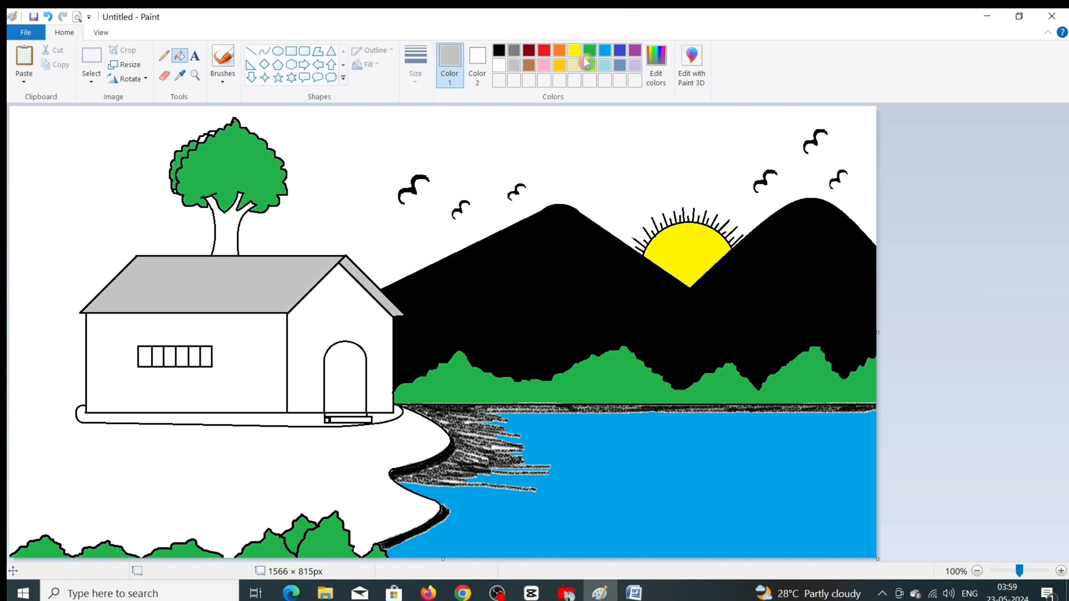
click(559, 50)
click(256, 345)
click(311, 318)
Step: Fill the arched door with black
click(499, 50)
click(345, 376)
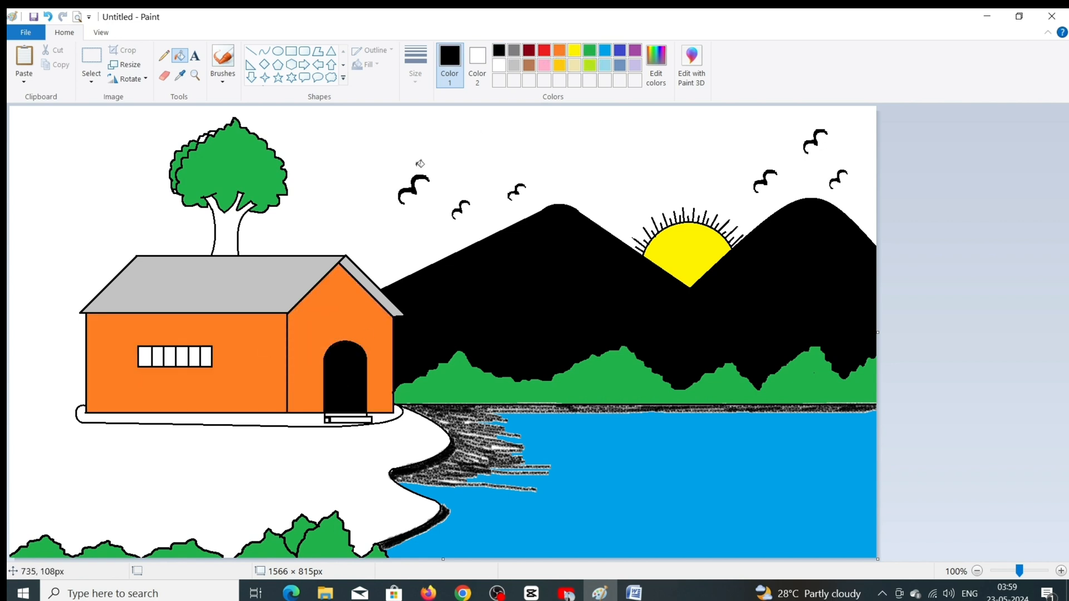
Step: Recolor both house walls with turquoise
click(604, 50)
click(266, 333)
click(356, 301)
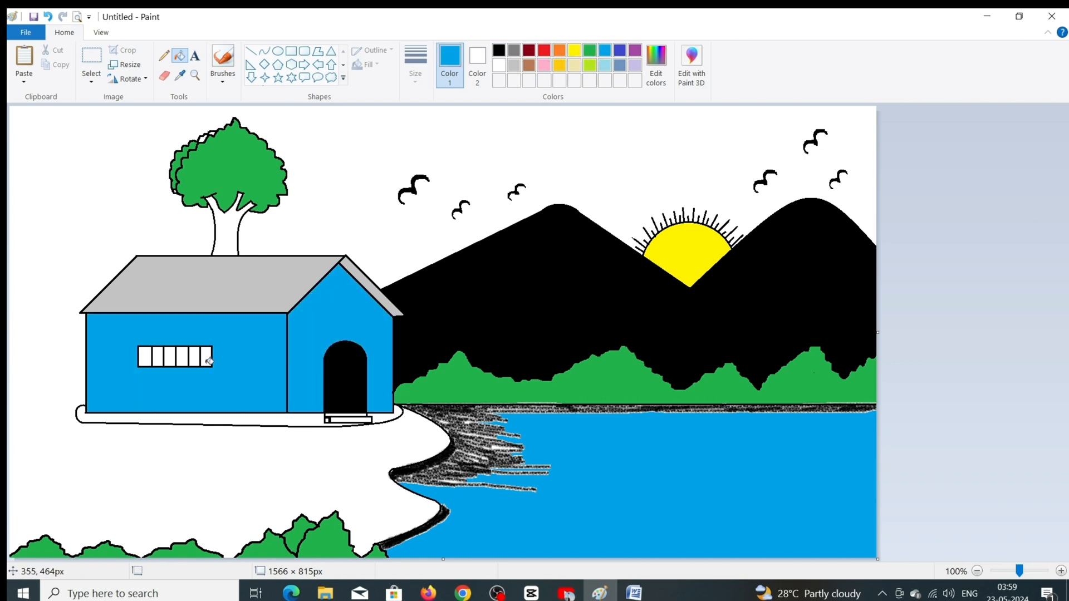
Step: Fill all the window panes on the long wall with light gray
click(514, 65)
click(182, 356)
click(169, 356)
click(157, 357)
click(144, 356)
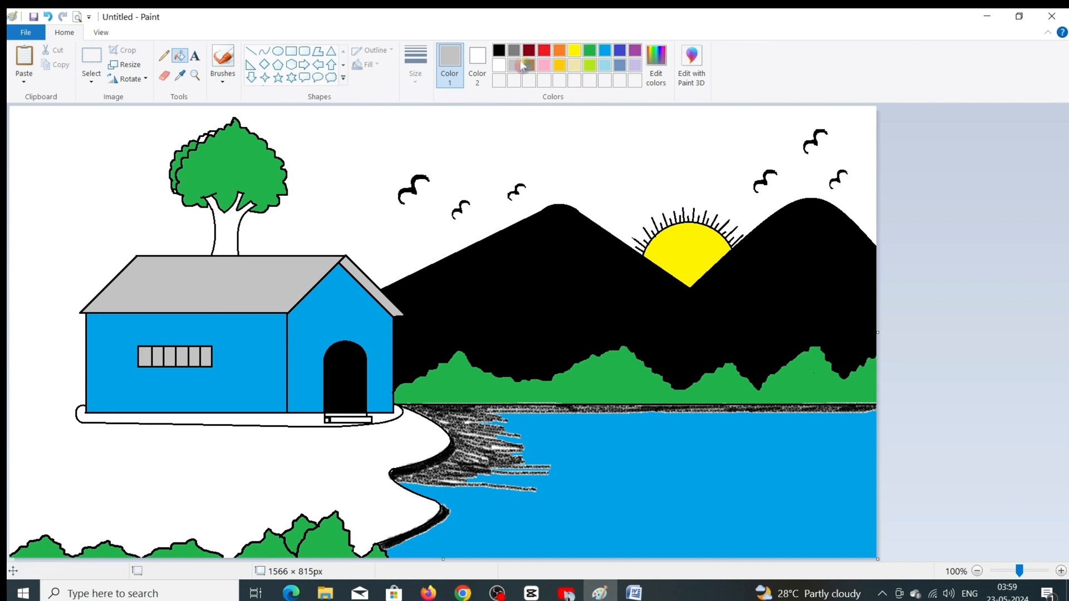
Step: Recolor both roof surfaces with dark gray
click(514, 50)
click(312, 273)
click(382, 277)
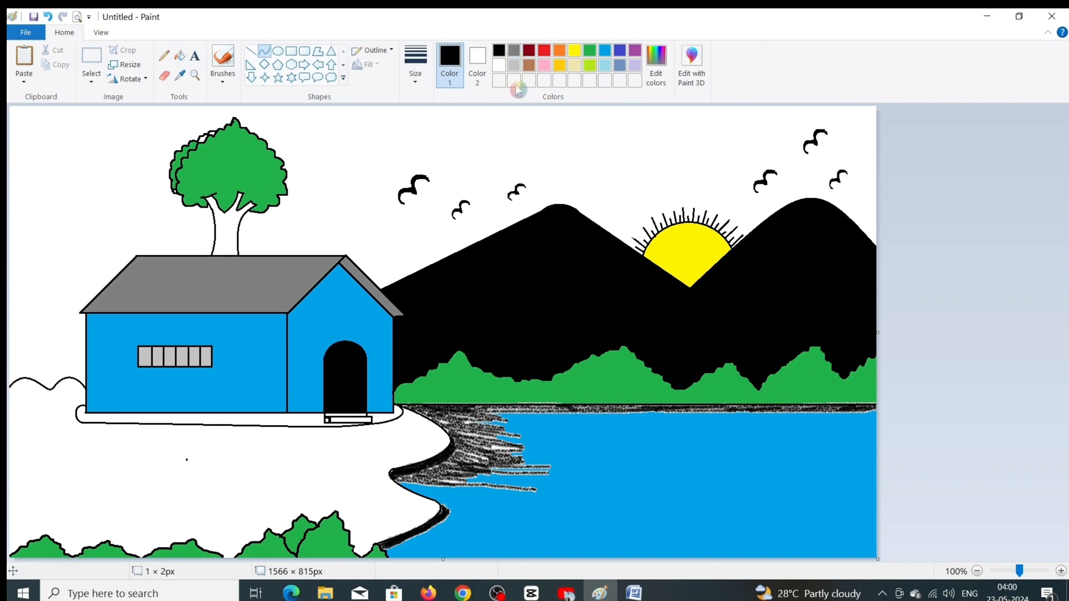
Step: Fill the ground around the house with brown and the sky with turquoise
click(529, 66)
click(180, 56)
click(184, 448)
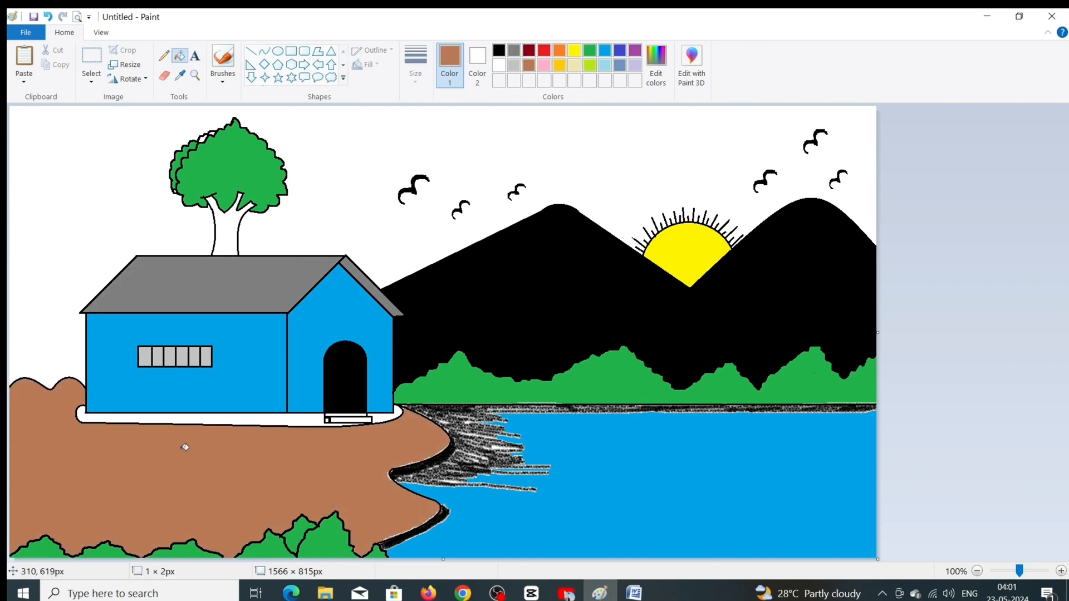
click(512, 177)
Step: Fill both house walls with pink
click(544, 65)
click(223, 384)
click(373, 362)
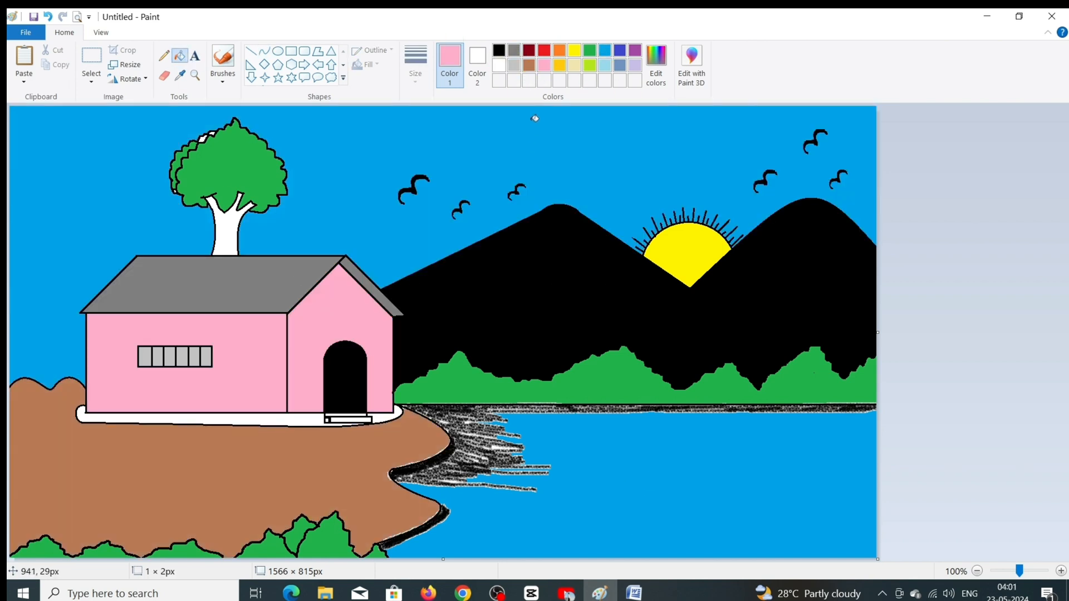
Step: Try indigo as the fill color on both house walls
click(620, 50)
click(223, 384)
click(373, 362)
Step: Change the house walls back to pink
click(589, 65)
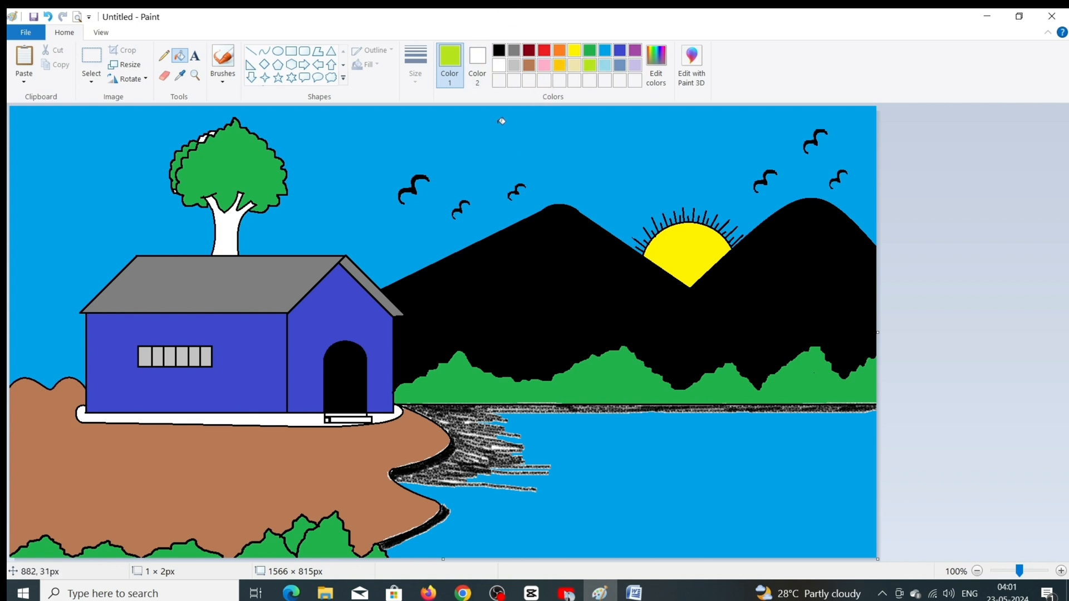
click(544, 65)
click(329, 300)
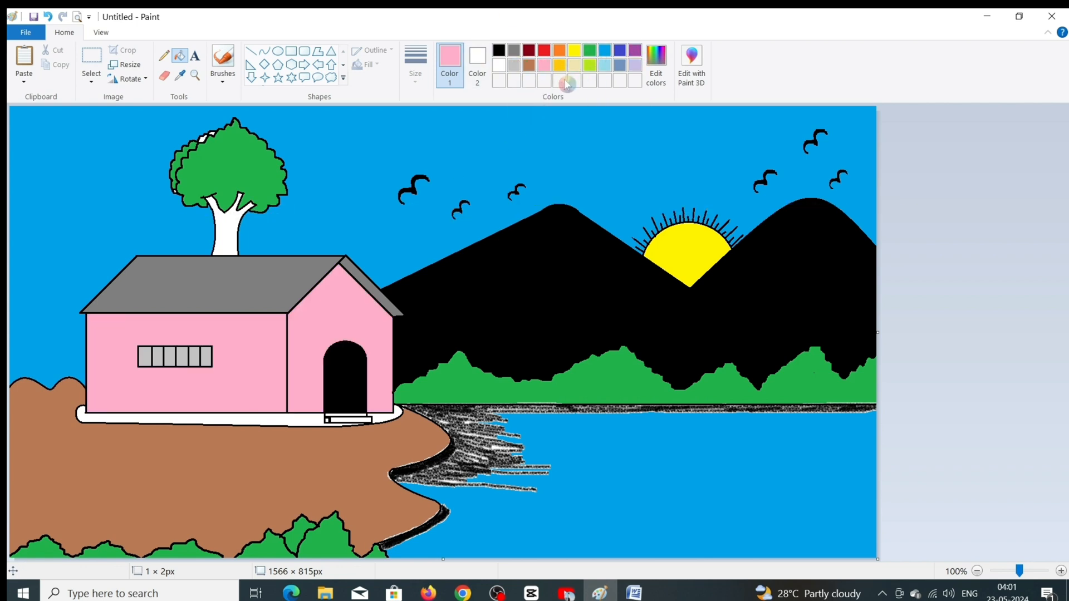
Step: Try lavender as the fill color on both roof surfaces
click(635, 65)
click(317, 276)
click(357, 275)
Step: Fill both roof surfaces with brown
click(529, 65)
click(316, 276)
click(358, 274)
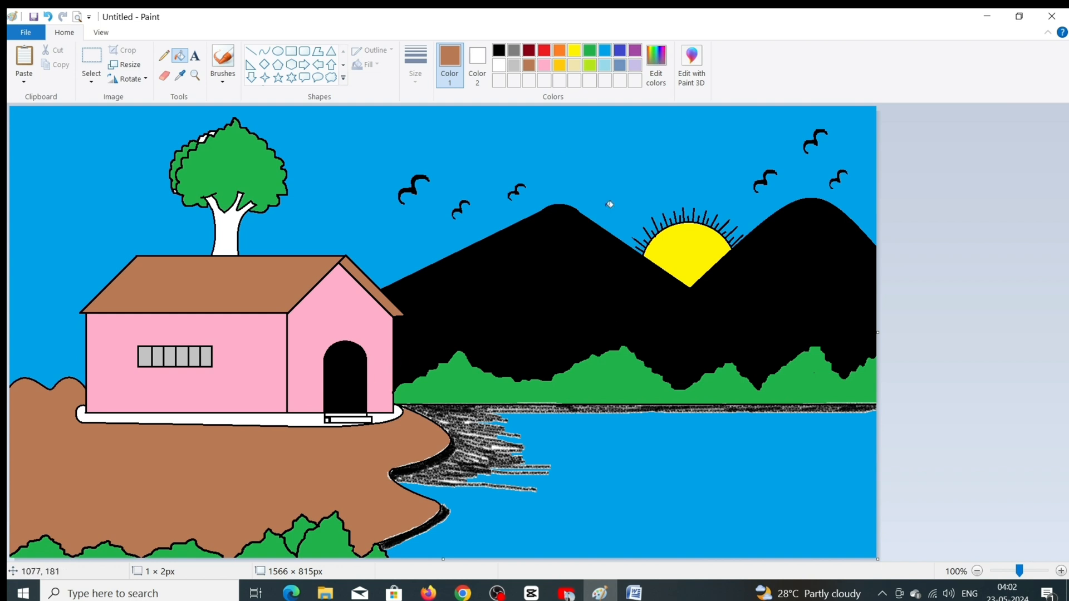
Step: Fill the house's base strip and the doorsteps with light yellow, including the narrow upper step
click(499, 50)
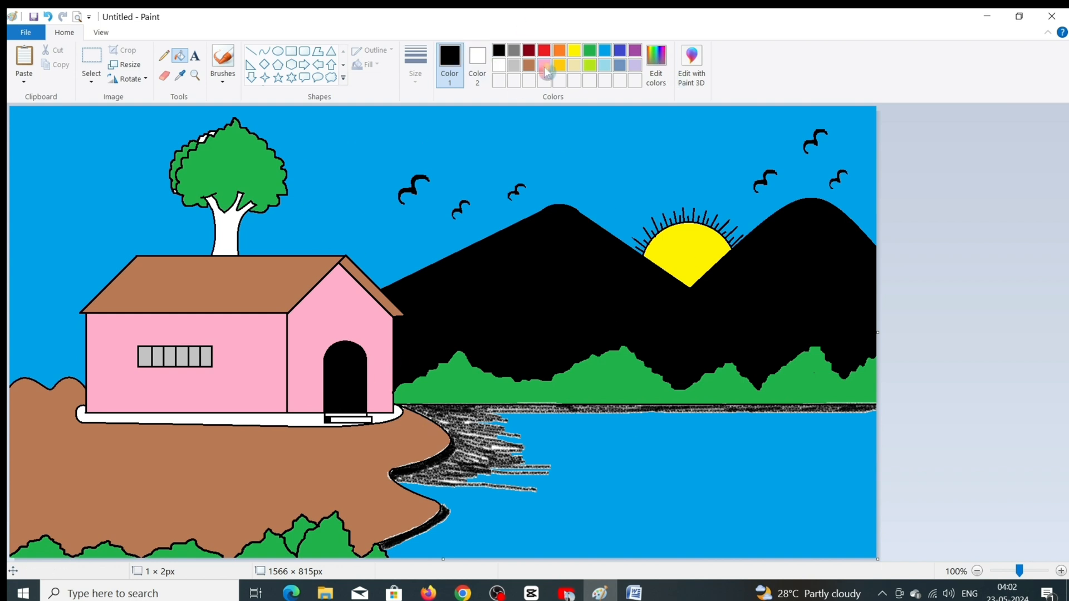
click(574, 65)
click(352, 413)
click(195, 75)
double_click(415, 400)
click(179, 56)
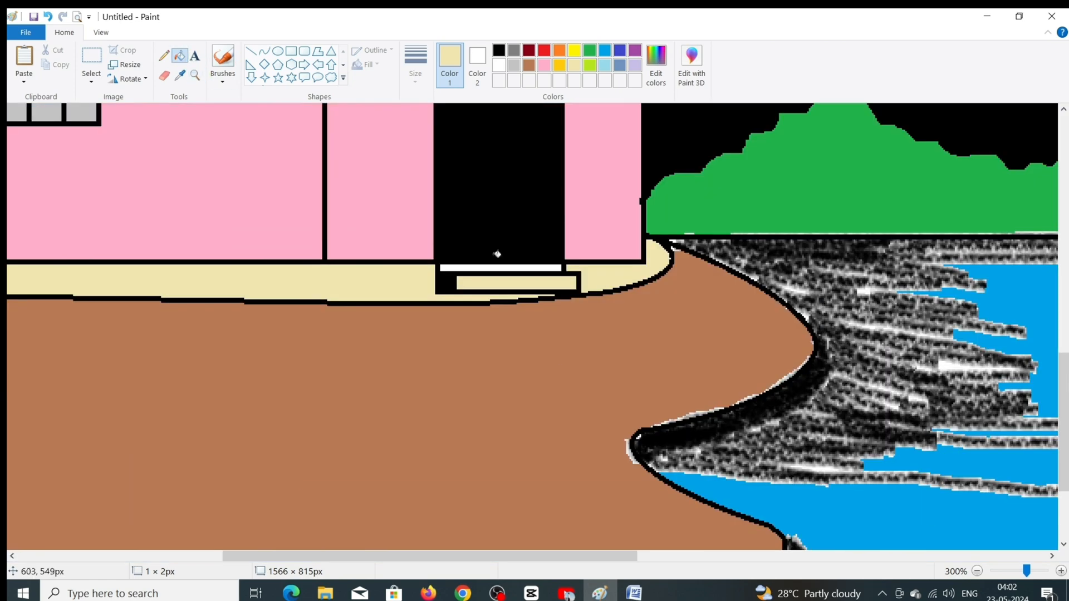
click(497, 267)
Step: Paint over the black shading on the lake and along its far edge with a turquoise brush
click(978, 571)
click(977, 571)
click(605, 50)
click(223, 56)
drag(529, 416, 747, 411)
click(222, 80)
click(224, 131)
mouse_move(490, 421)
mouse_down()
mouse_move(805, 412)
mouse_move(486, 467)
mouse_move(473, 445)
mouse_move(663, 409)
mouse_move(868, 409)
mouse_move(492, 414)
mouse_up()
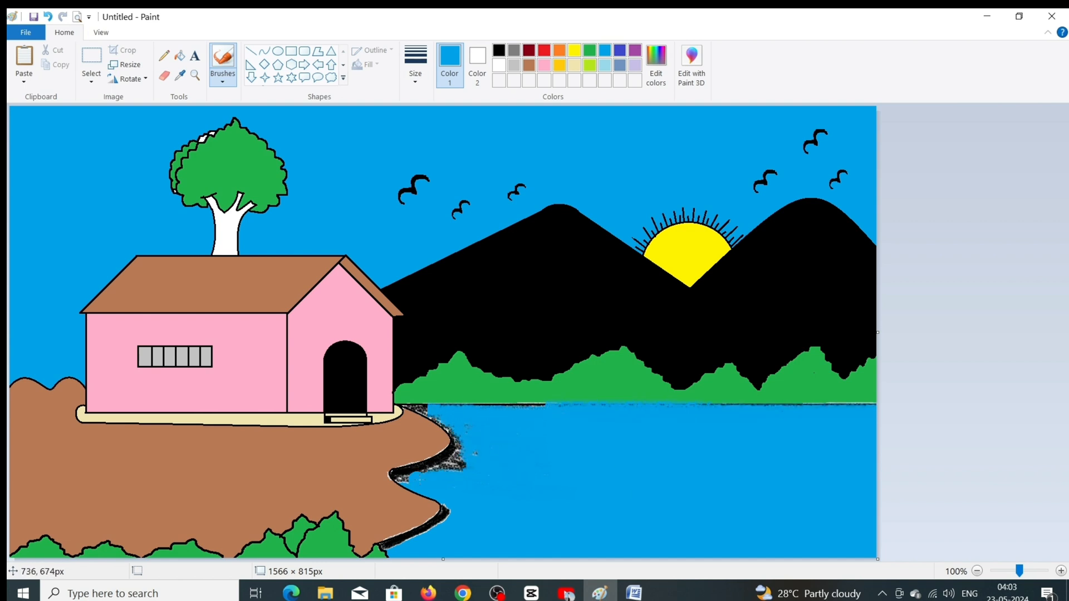
Step: Define a darker blue (RGB 0, 130, 185) and draw ripple strokes across the whole lake with the Pencil
click(656, 66)
drag(697, 275, 696, 287)
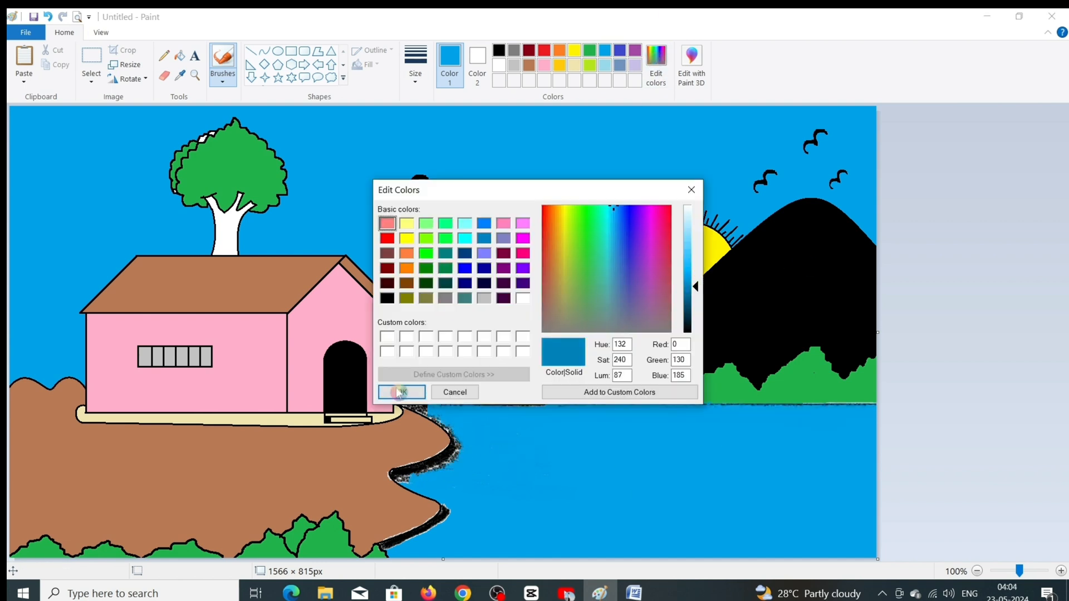
click(402, 392)
click(164, 56)
mouse_move(506, 416)
mouse_down()
mouse_move(522, 430)
mouse_move(446, 415)
mouse_move(535, 446)
mouse_move(933, 513)
mouse_move(479, 440)
mouse_move(788, 518)
mouse_move(435, 551)
mouse_move(473, 485)
mouse_move(423, 537)
mouse_up()
Step: Add finer turquoise ripples over the lake with the Pencil at a thinner line size
click(604, 51)
click(415, 65)
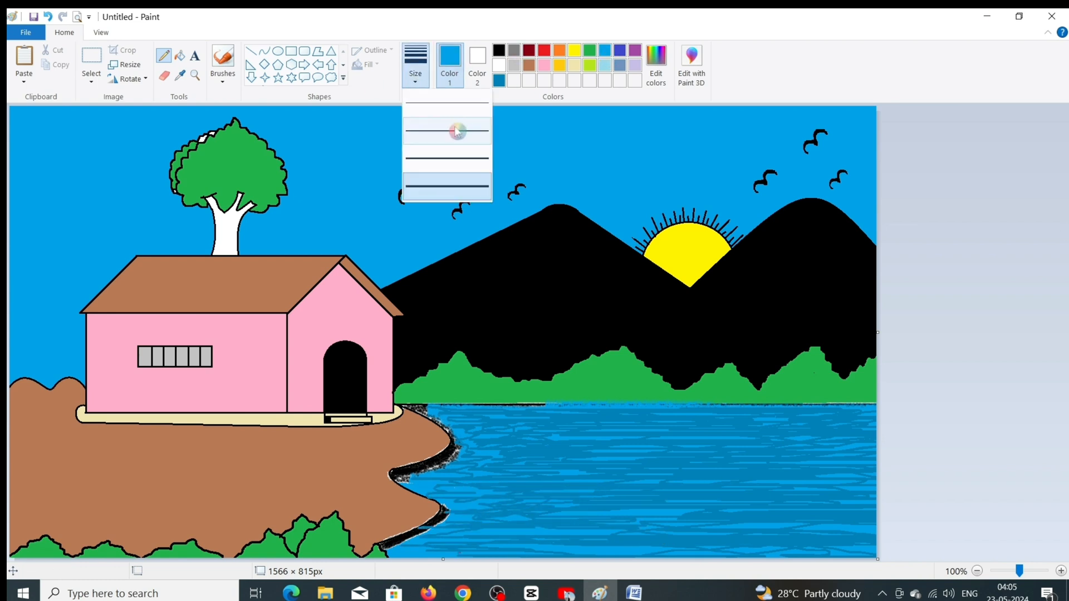
click(459, 132)
mouse_move(526, 426)
mouse_down()
mouse_move(677, 409)
mouse_move(838, 424)
mouse_move(668, 434)
mouse_move(813, 432)
mouse_move(623, 470)
mouse_move(599, 431)
mouse_move(592, 462)
mouse_move(828, 472)
mouse_move(669, 505)
mouse_move(791, 525)
mouse_move(627, 486)
mouse_move(678, 528)
mouse_move(542, 498)
mouse_move(519, 443)
mouse_move(683, 427)
mouse_move(516, 500)
mouse_move(558, 484)
mouse_move(824, 470)
mouse_move(581, 554)
mouse_up()
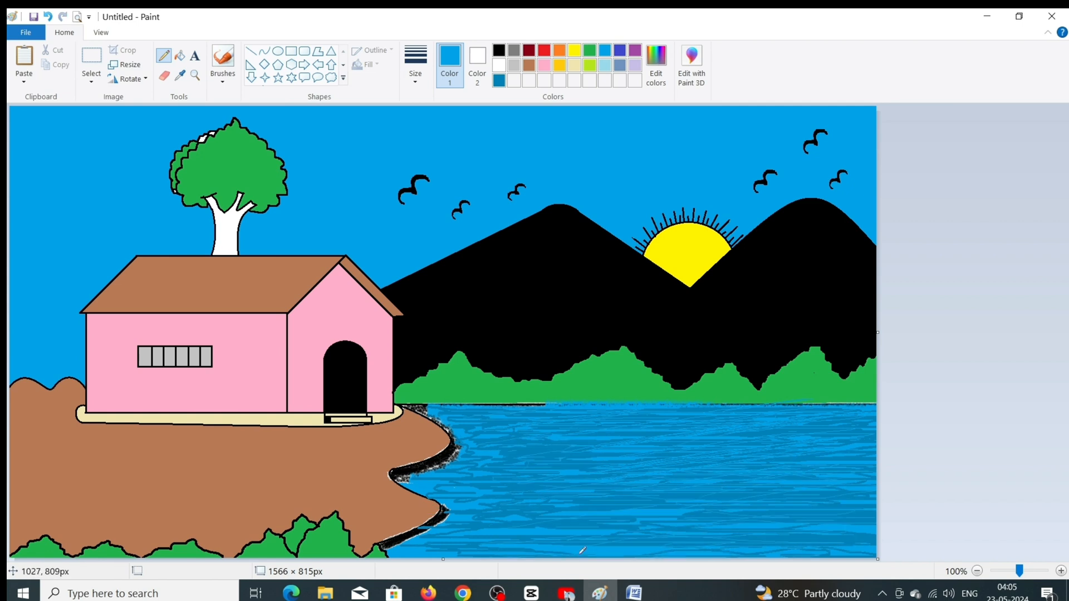
Step: Add more dark blue ripples across the lake and soften the black shoreline edge with turquoise strokes
click(500, 81)
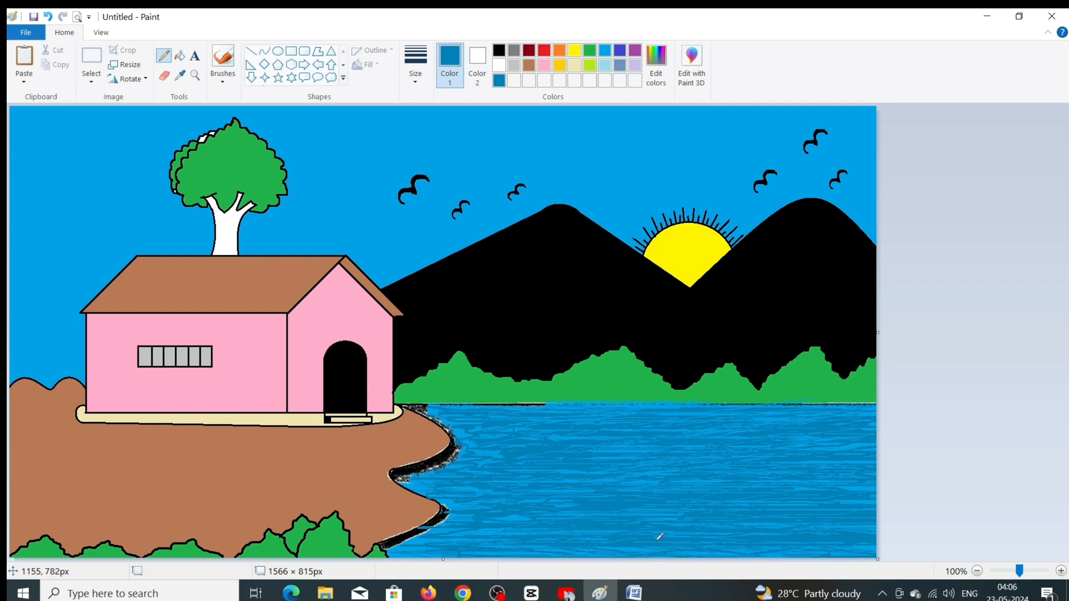
click(605, 50)
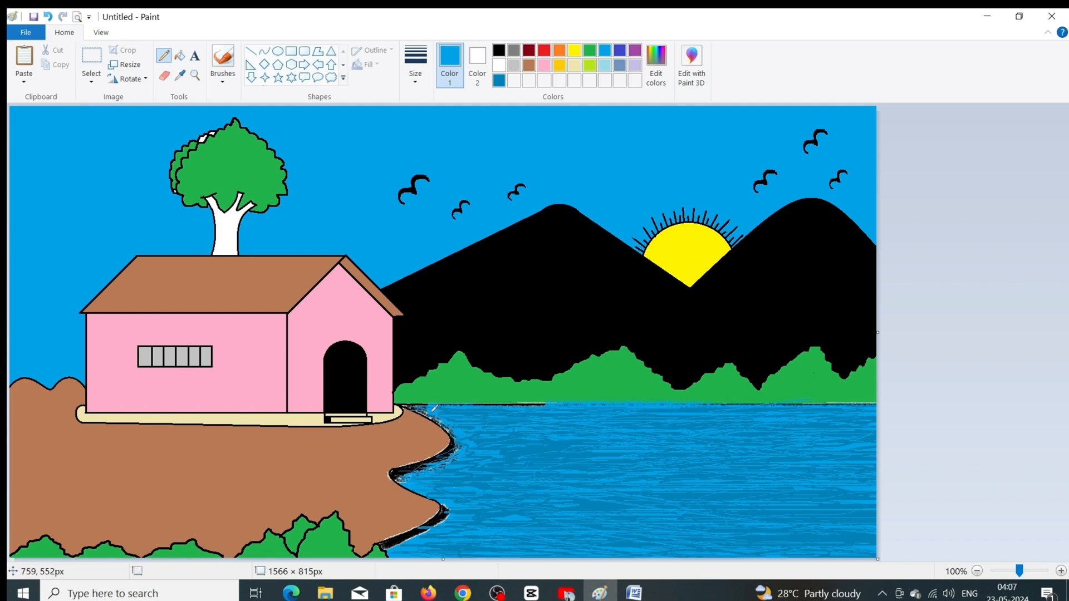
Step: Fill the tree trunk and its branches with light gray
click(514, 65)
click(179, 55)
click(225, 228)
Step: Fill the remaining white gaps in the tree crown's outer leafy outline with green
click(589, 50)
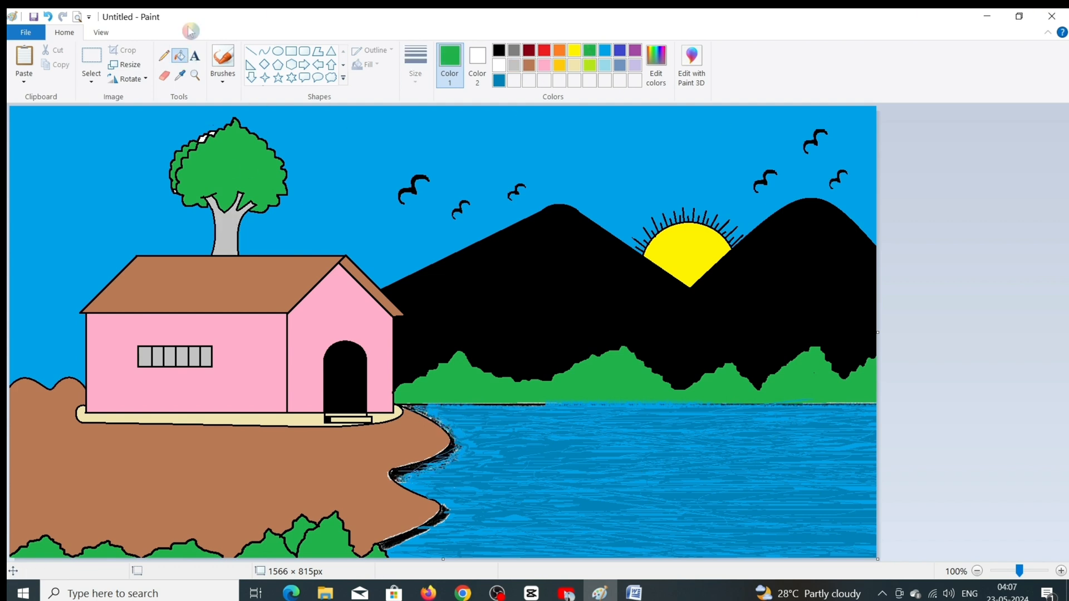
click(1061, 571)
click(396, 167)
click(977, 571)
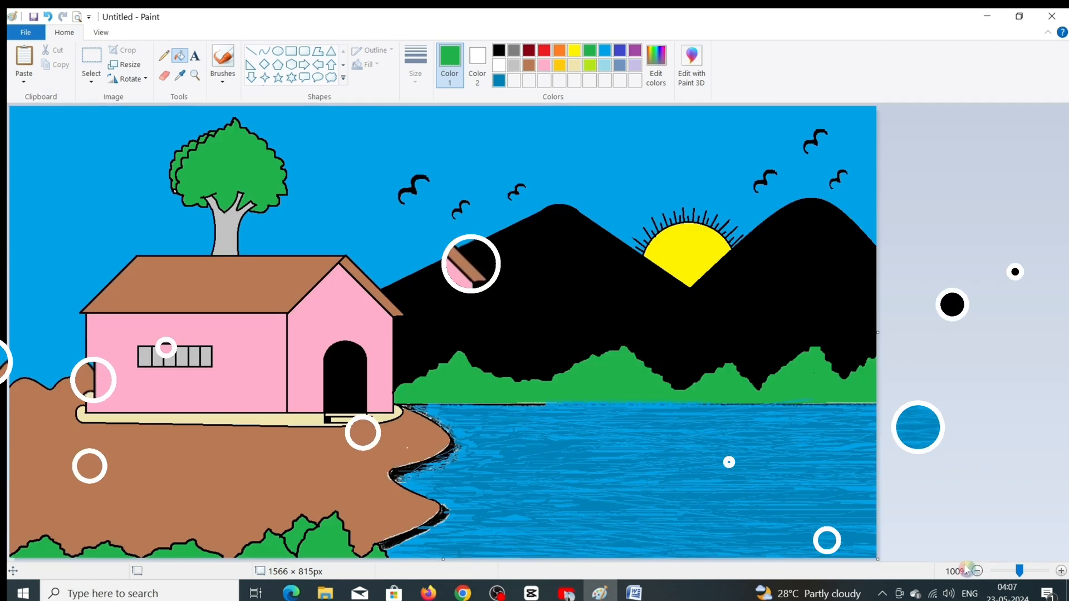